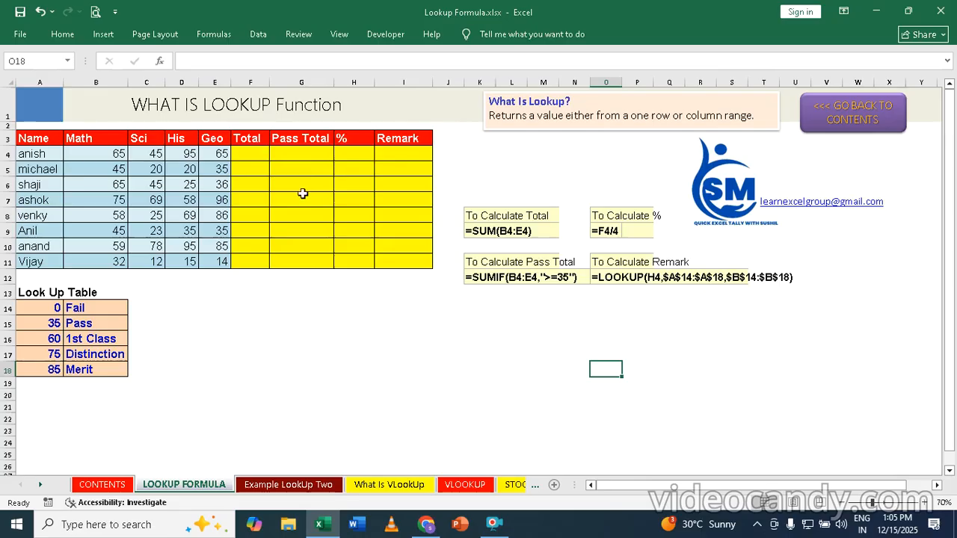
Step: Zoom the sheet to 90% and bring the Name column back into view
click(926, 504)
click(926, 504)
scroll(584, 250, up, 1)
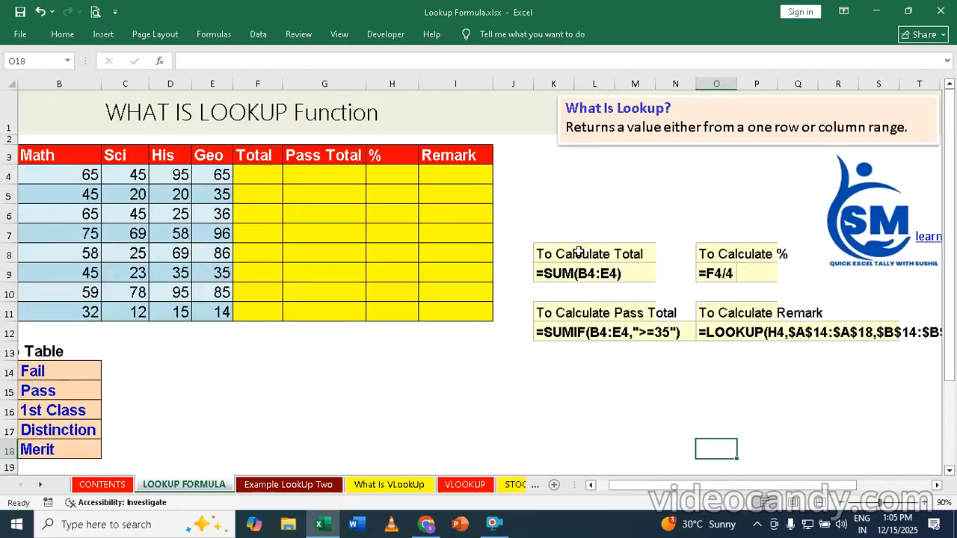
click(591, 485)
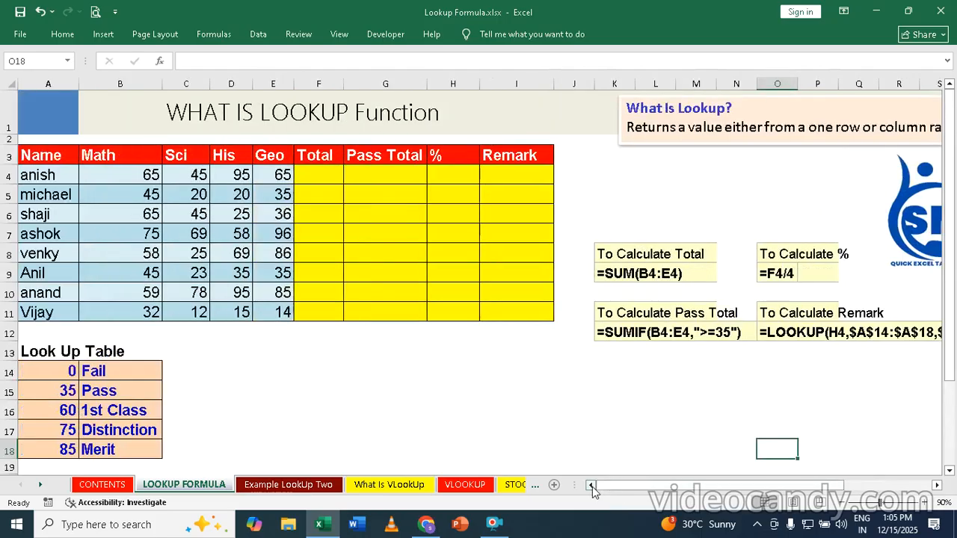
Step: Enter =SUM(B4:E4) in F4 and fill it down to F11
click(319, 173)
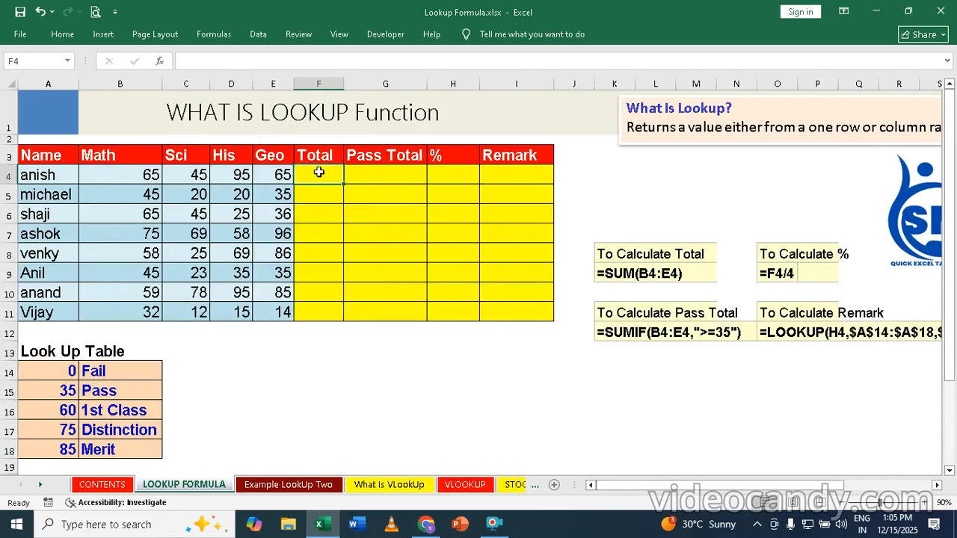
text(=sum)
key(Tab)
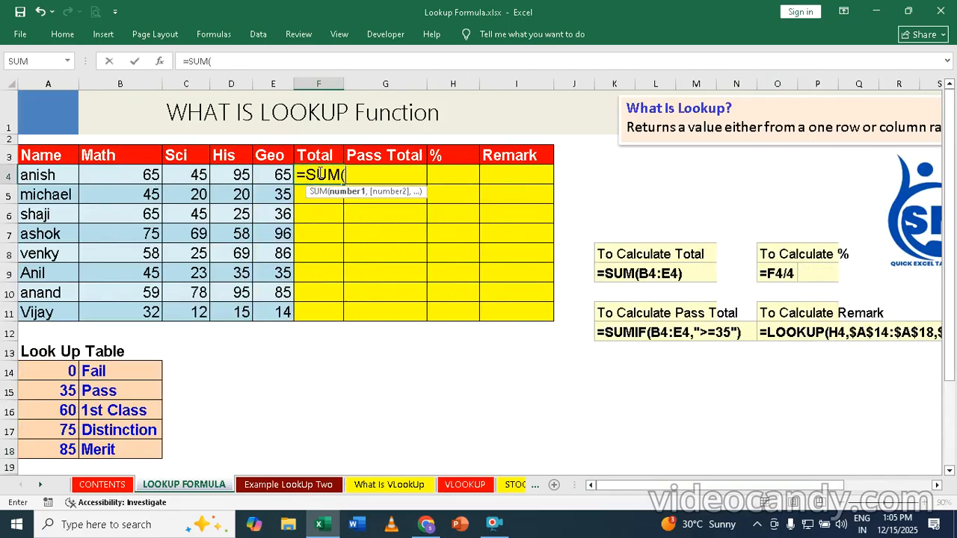
drag(142, 176, 271, 179)
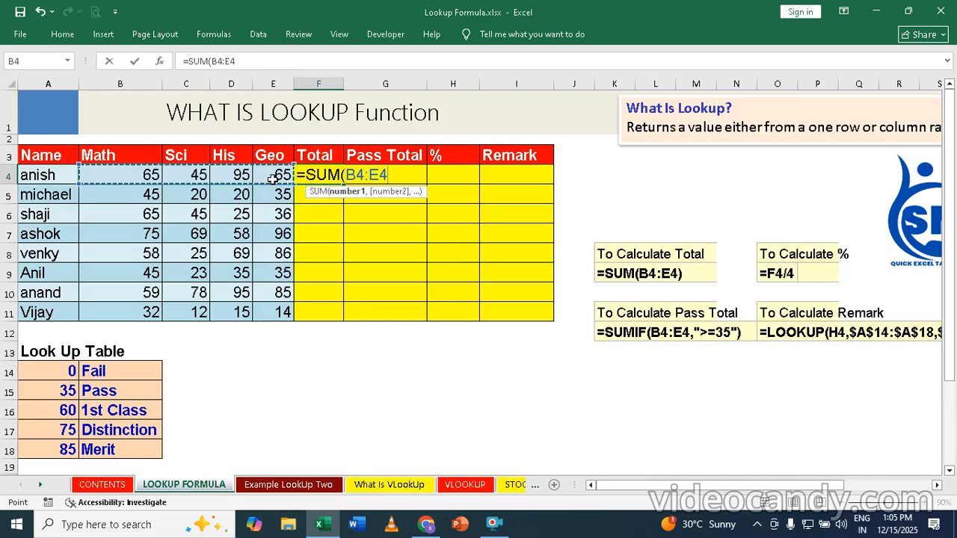
text())
key(Return)
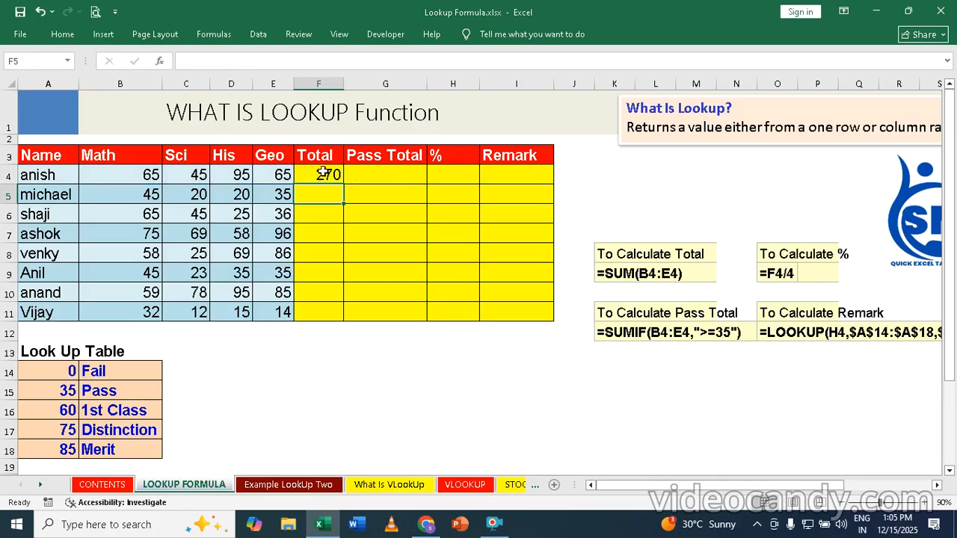
click(323, 173)
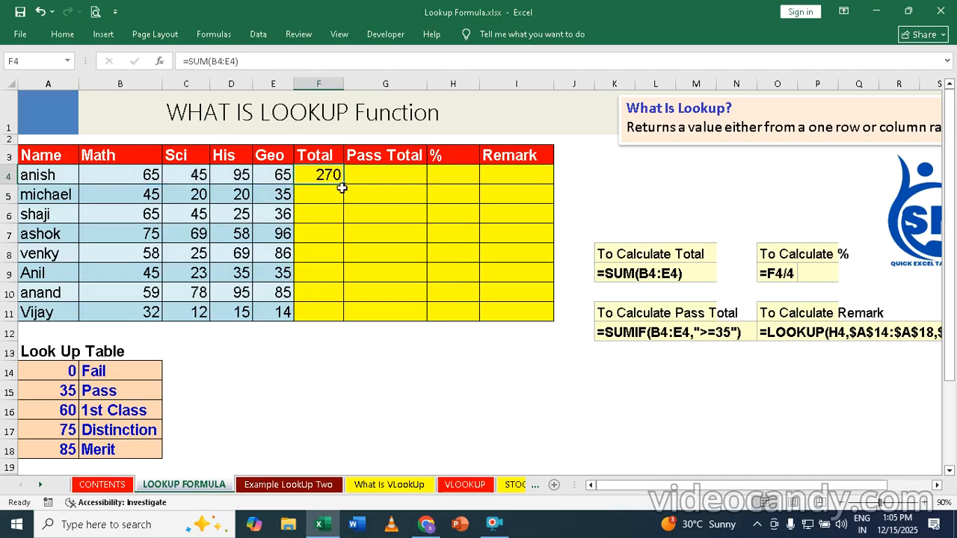
double_click(344, 181)
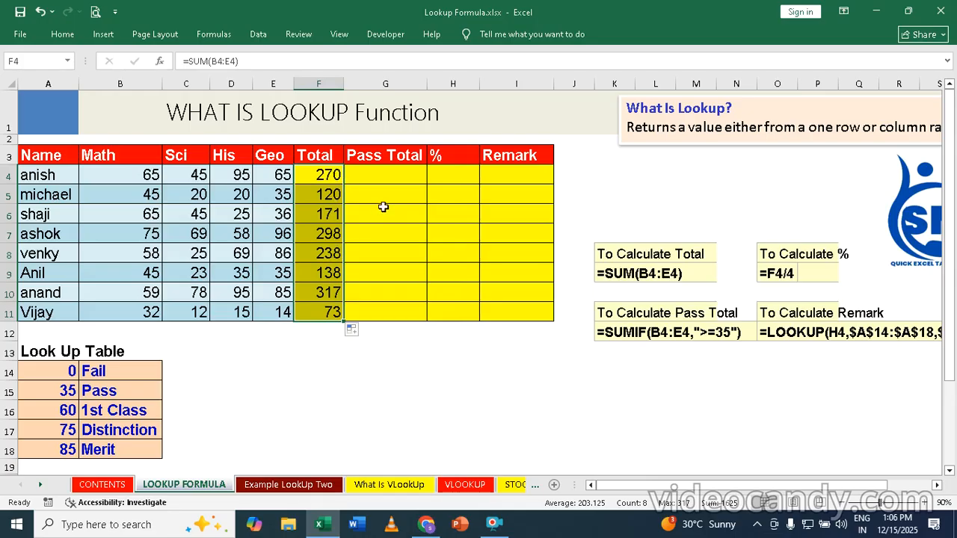
click(378, 176)
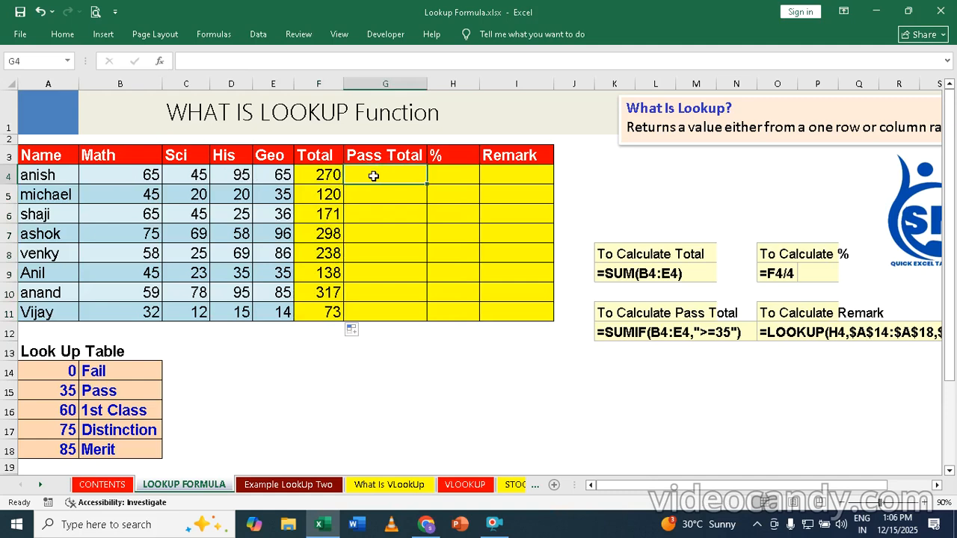
Step: Enter =SUMIF(B4:E4,">=35") in G4 to total only passing marks
text(=sumi)
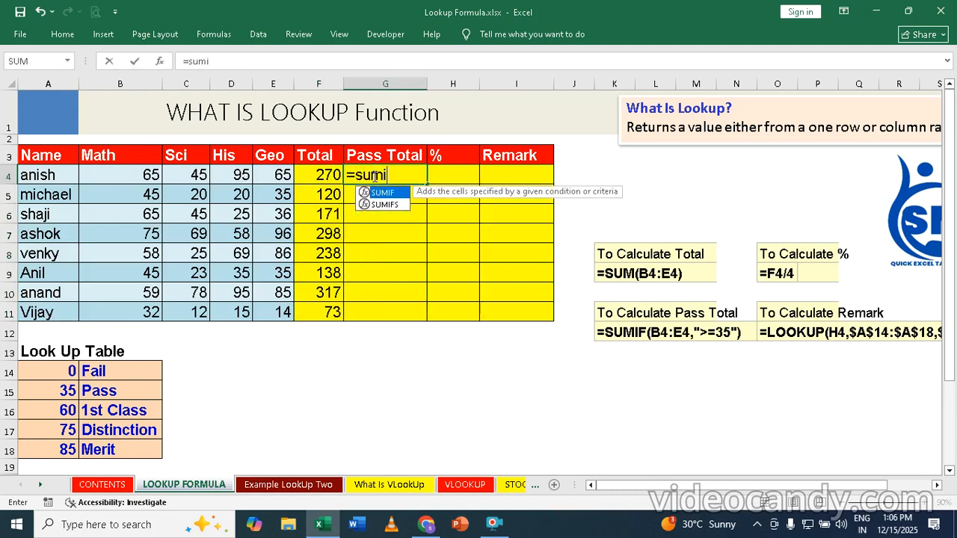
text(f)
key(Tab)
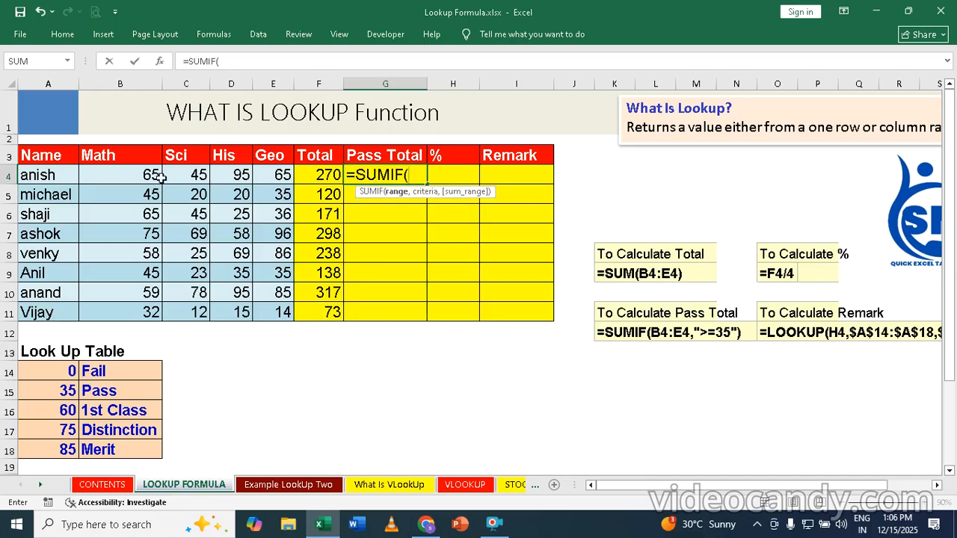
click(124, 175)
drag(127, 174, 268, 174)
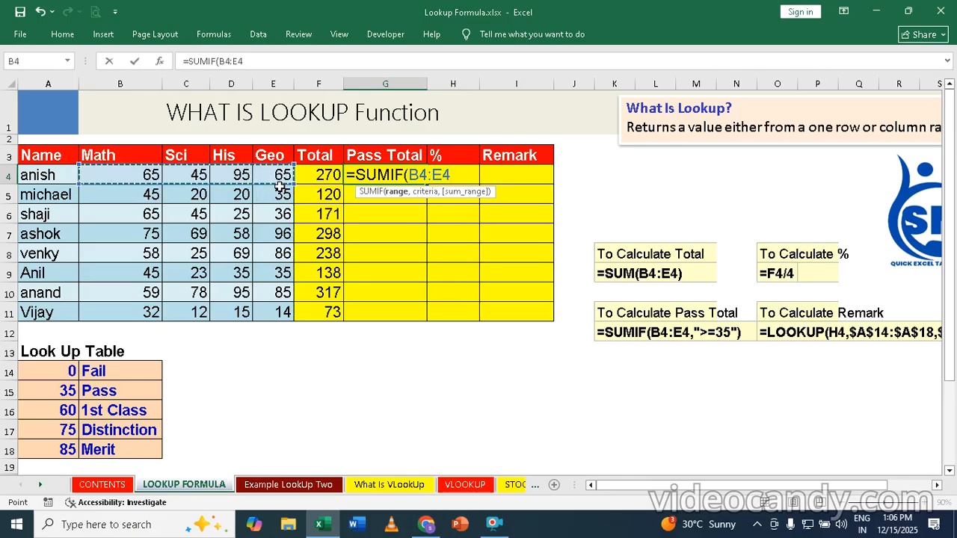
text(,)
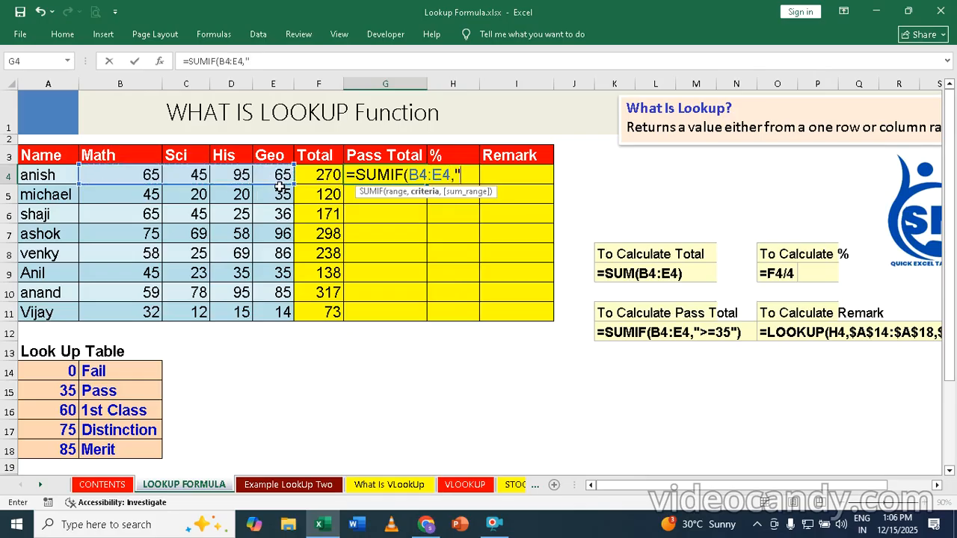
text(">=35)
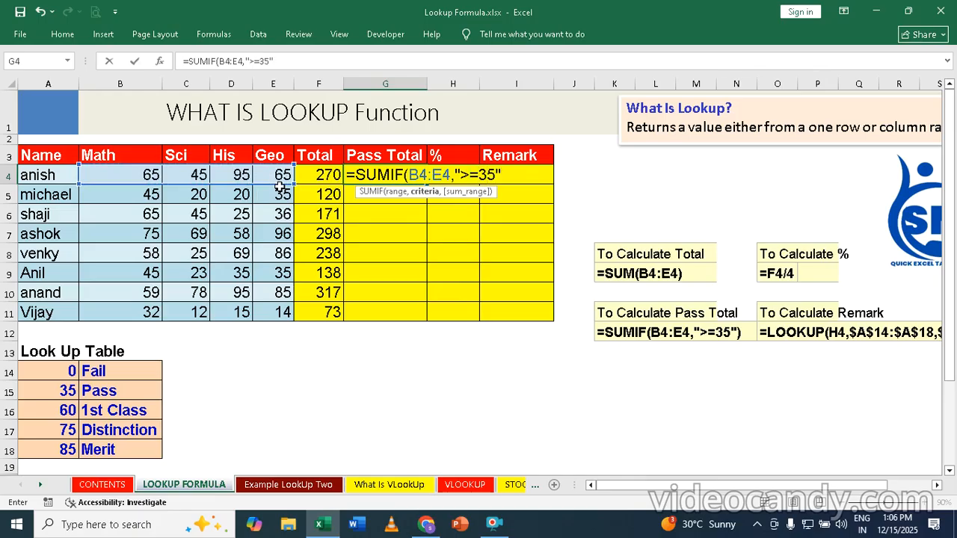
text("))
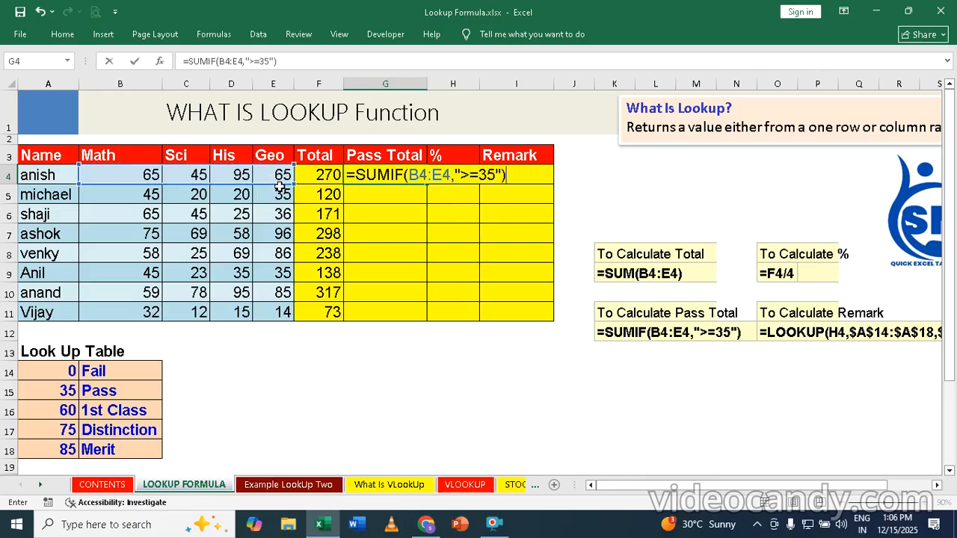
key(Return)
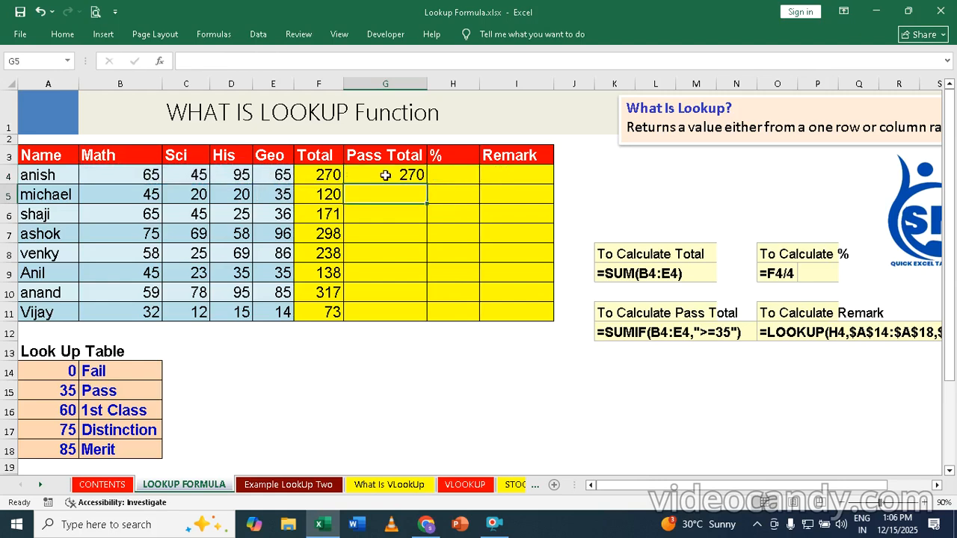
Step: Fill the SUMIF formula down to G11, checking the second student's marks against the result
click(381, 176)
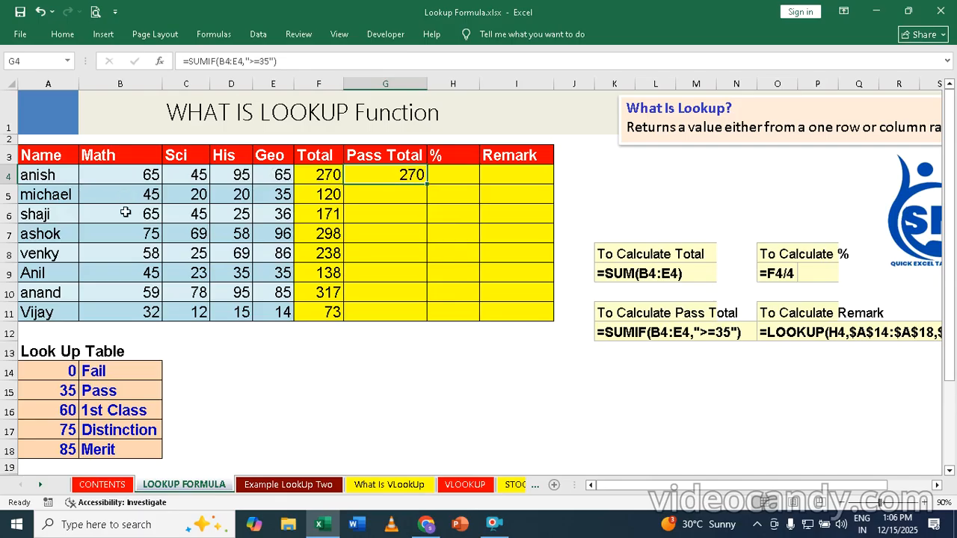
click(201, 195)
click(245, 196)
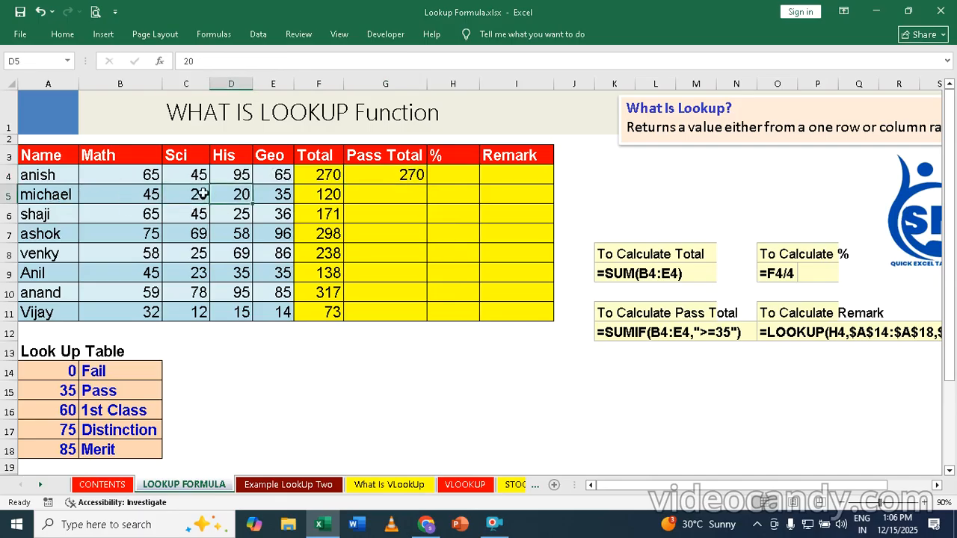
click(151, 195)
click(279, 194)
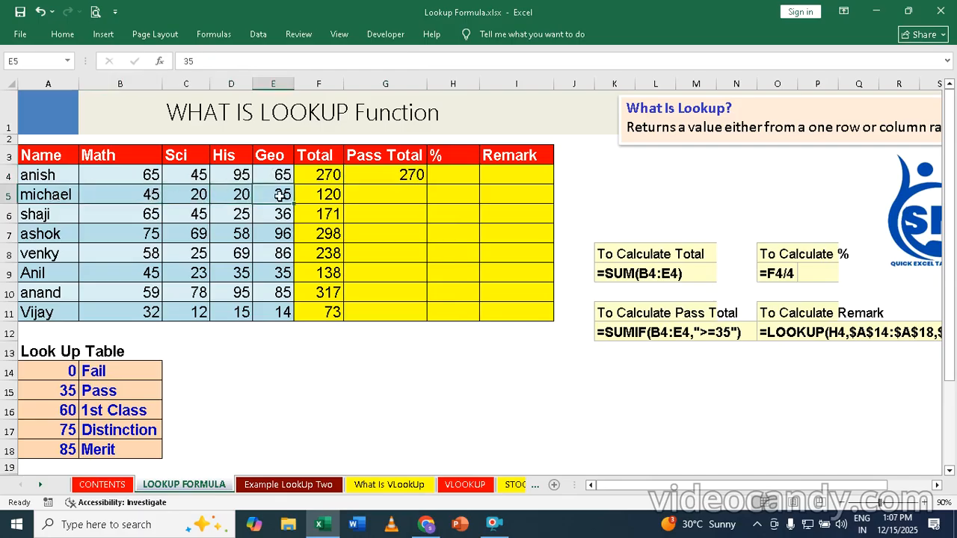
click(392, 175)
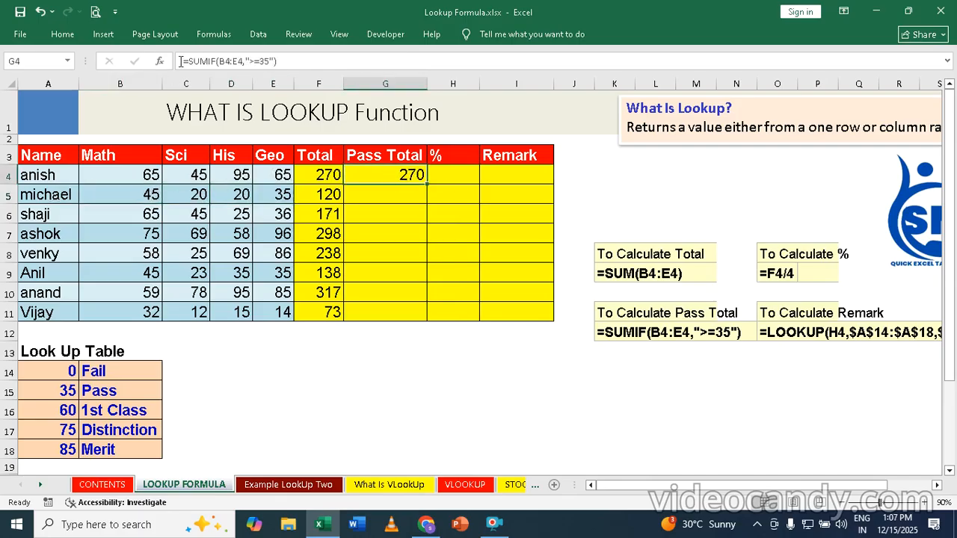
double_click(425, 186)
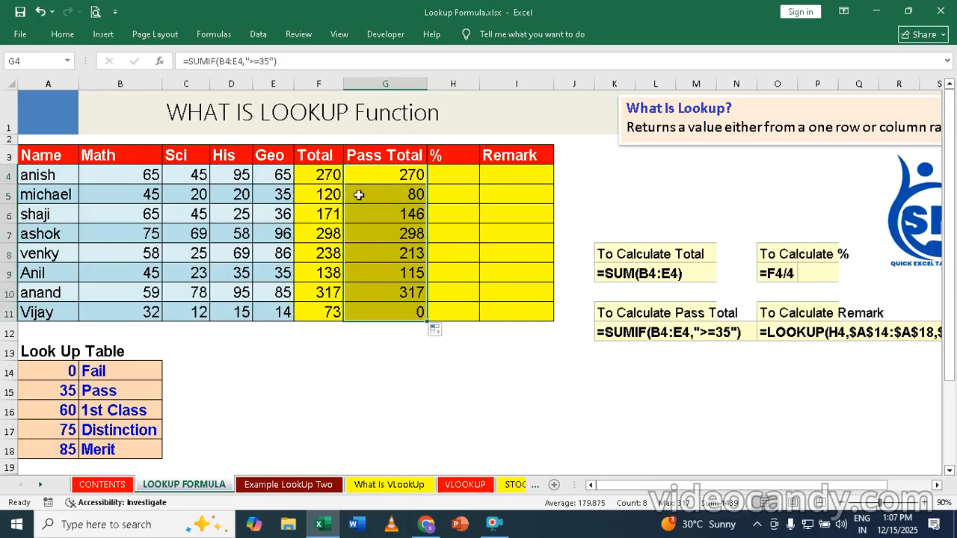
click(412, 194)
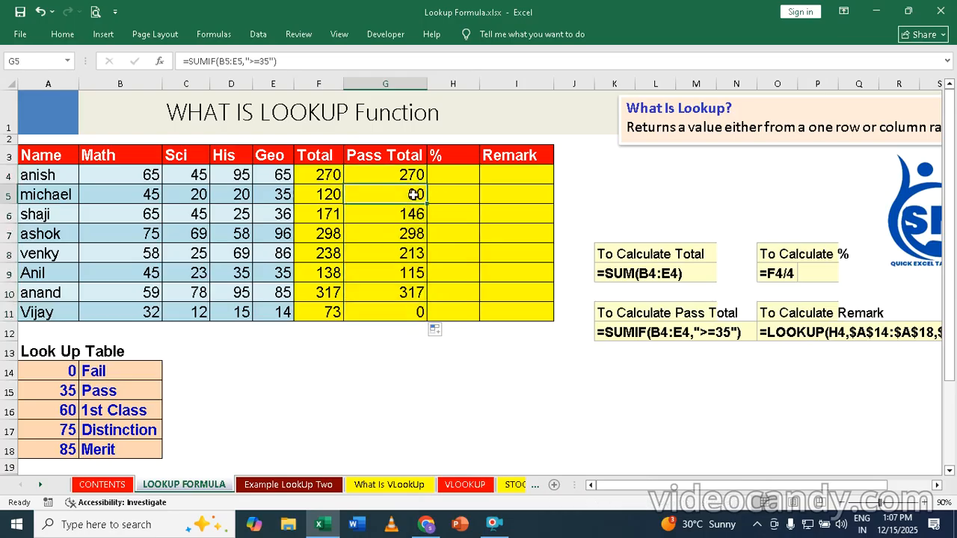
click(147, 195)
click(292, 196)
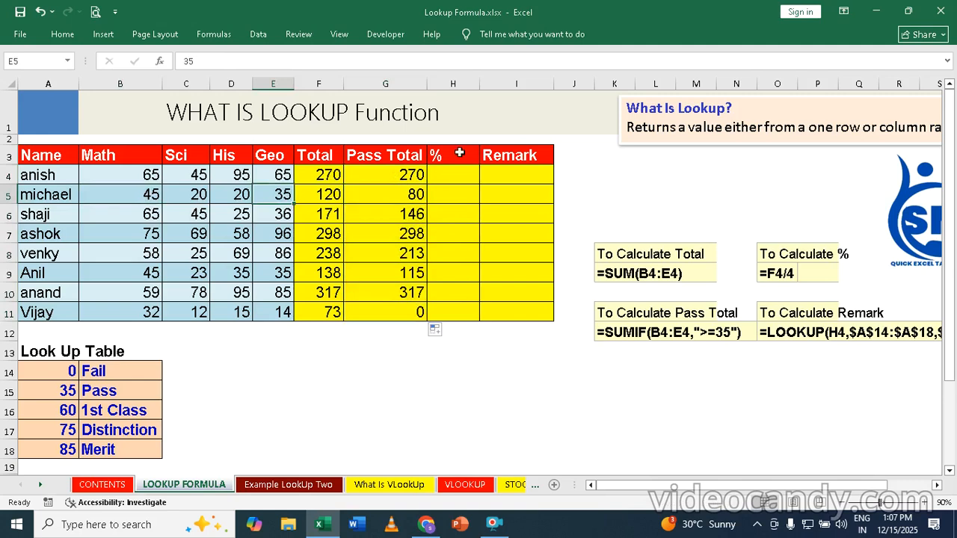
Step: Enter the percentage formula =F4/4 in H4 and fill it down to H11
click(456, 177)
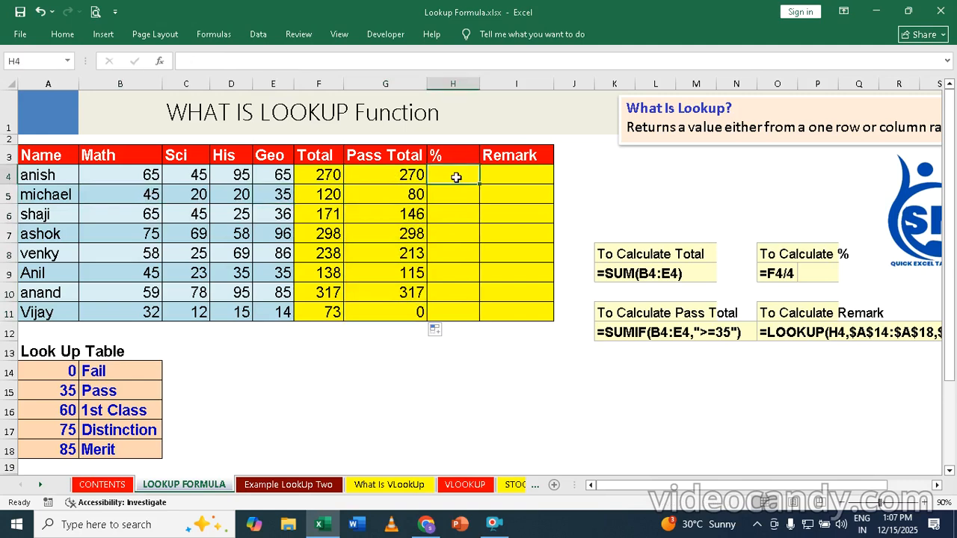
text(=)
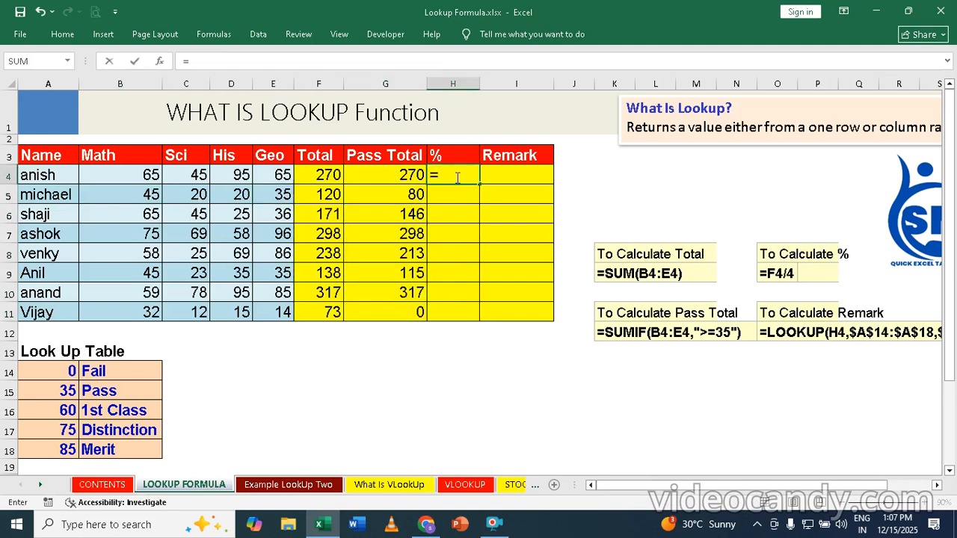
click(323, 175)
text(/4)
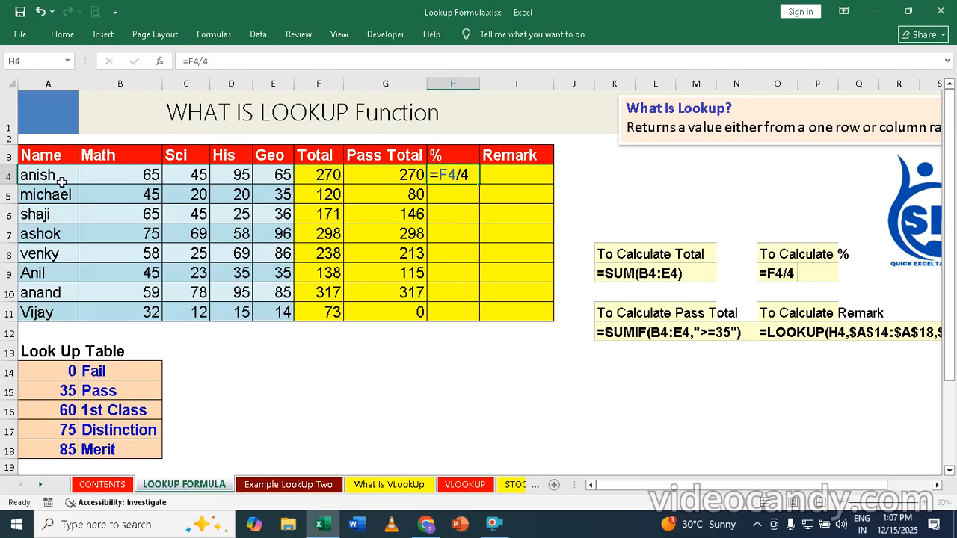
key(Return)
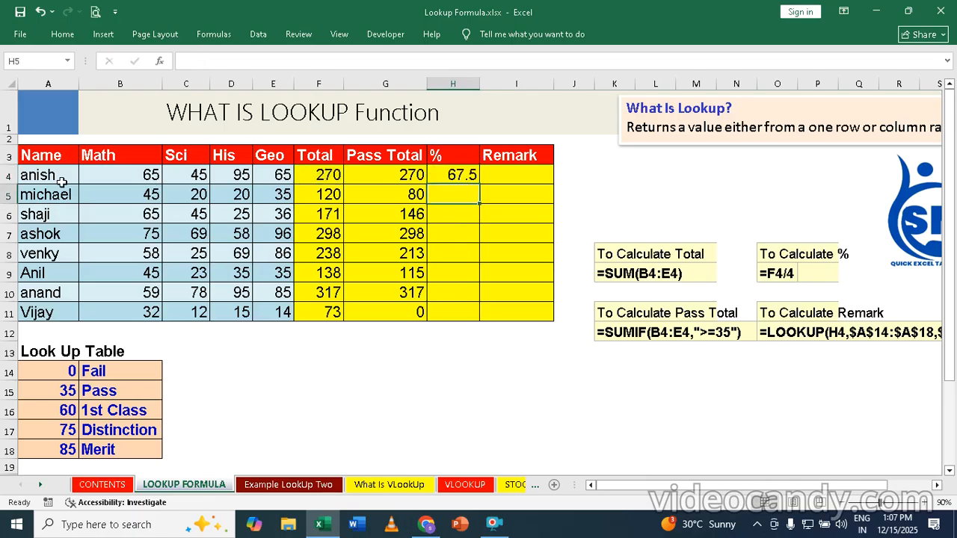
double_click(471, 174)
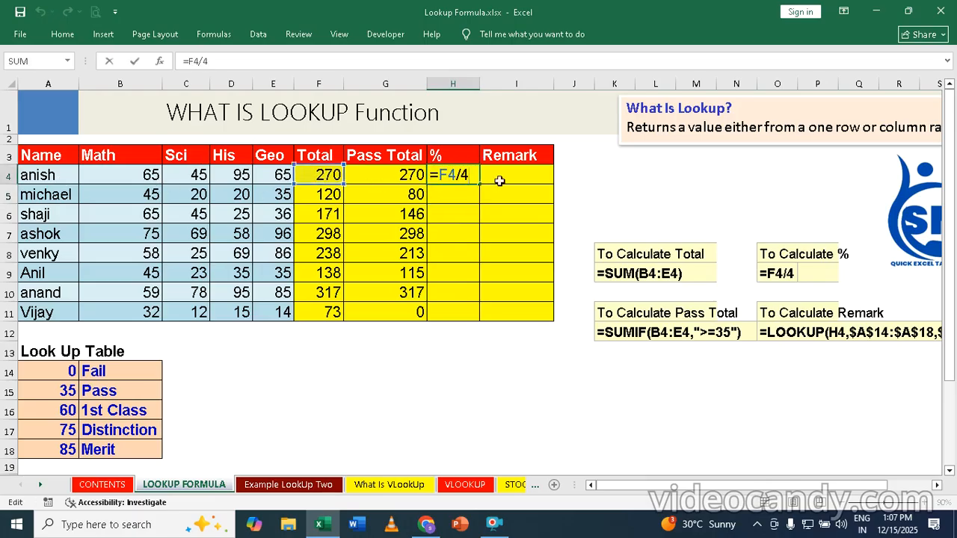
click(463, 219)
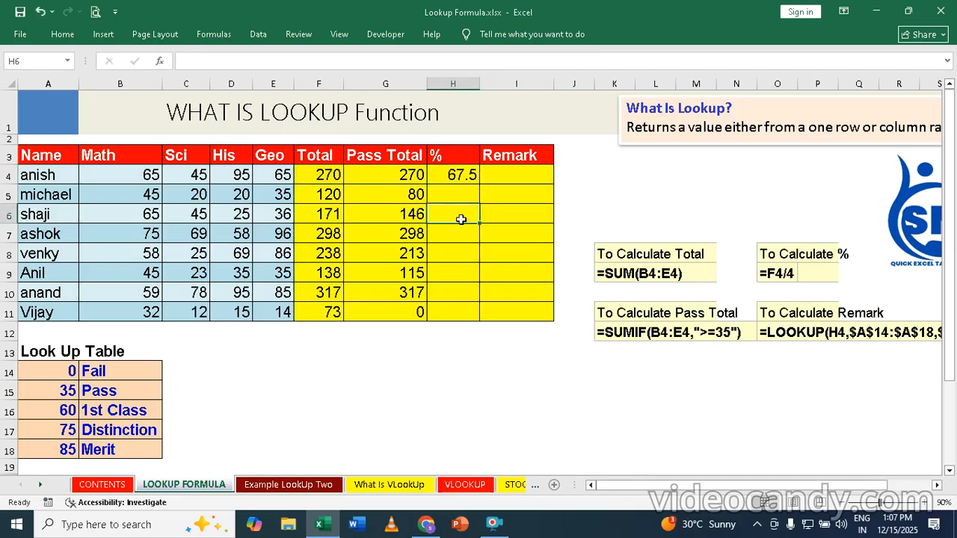
double_click(462, 174)
click(463, 213)
key(Escape)
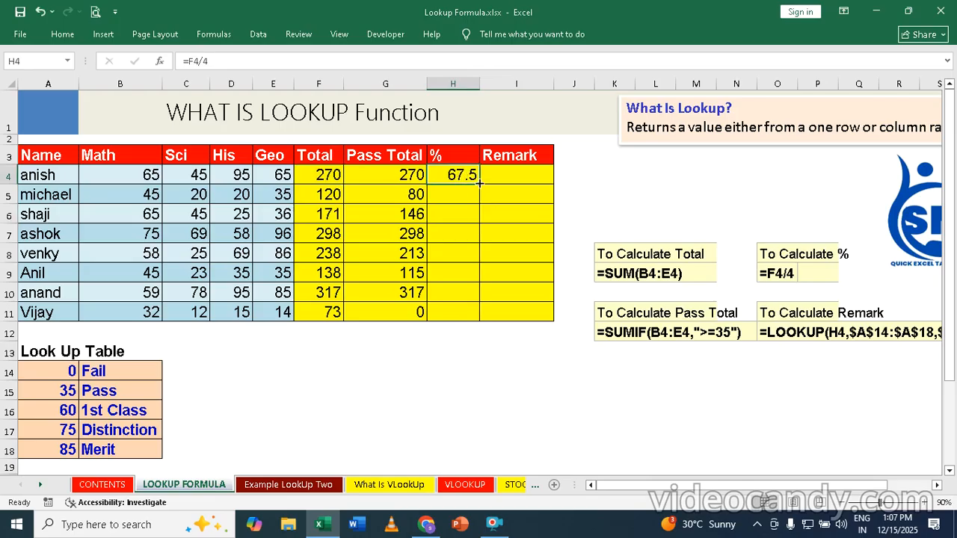
double_click(480, 183)
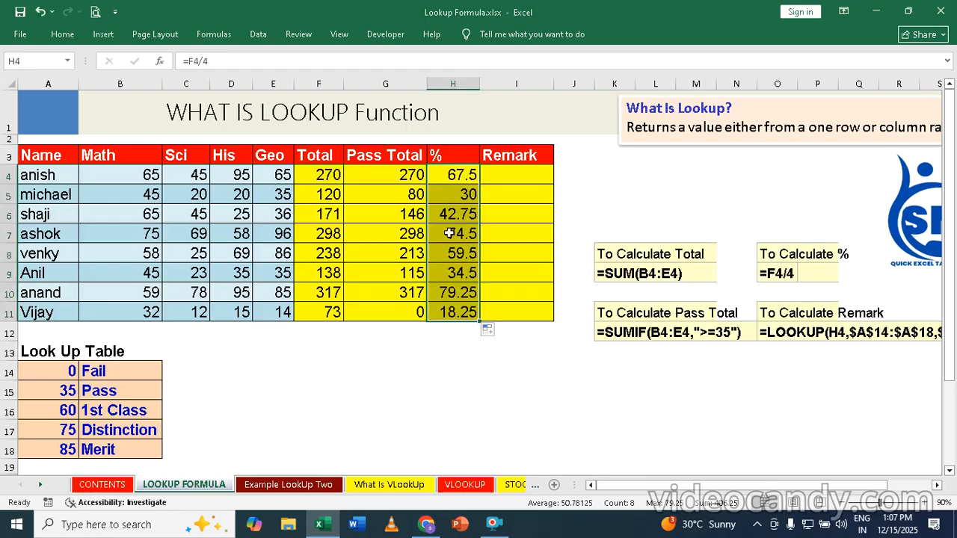
click(523, 174)
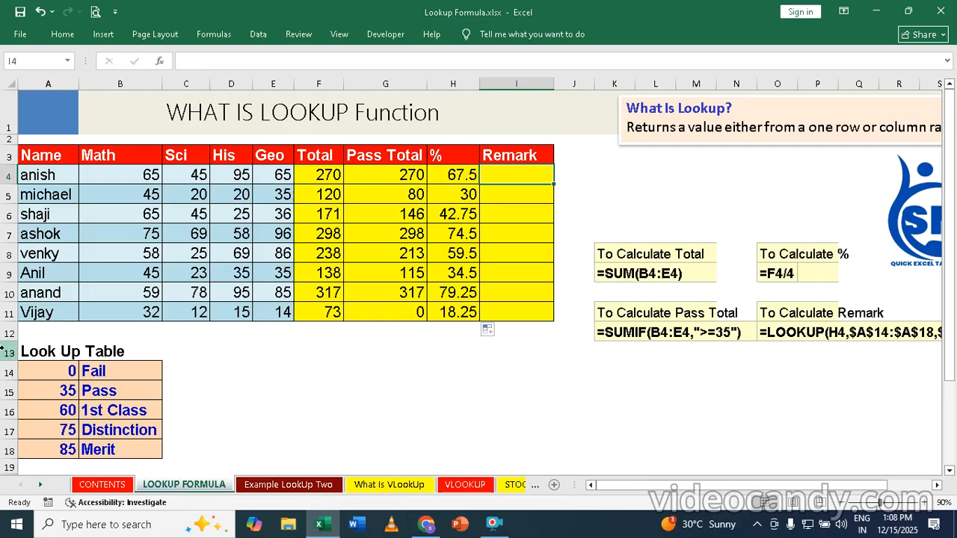
Step: Enter =LOOKUP(H4,A14:A18,B14:B18) in I4 to grade 67.5% as 1st Class
text(=look)
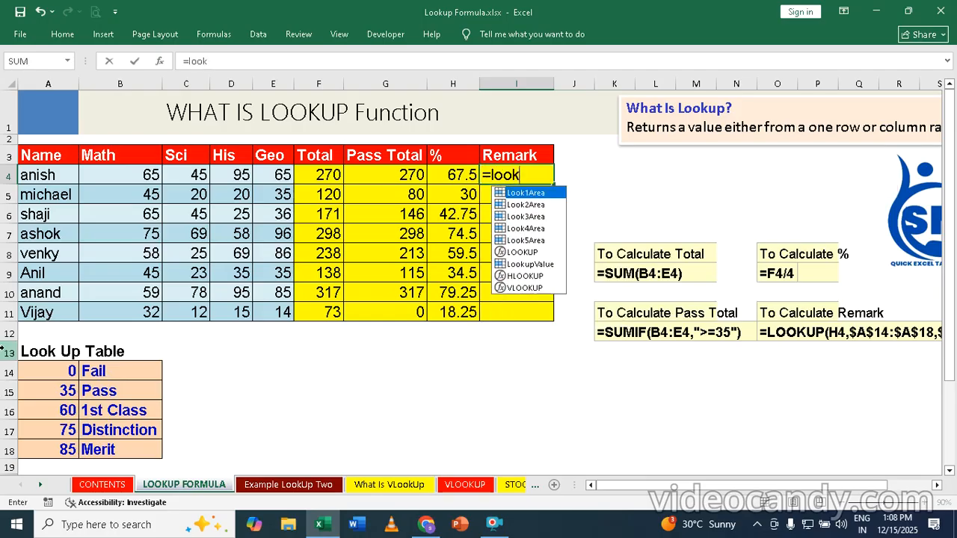
text(up)
key(Tab)
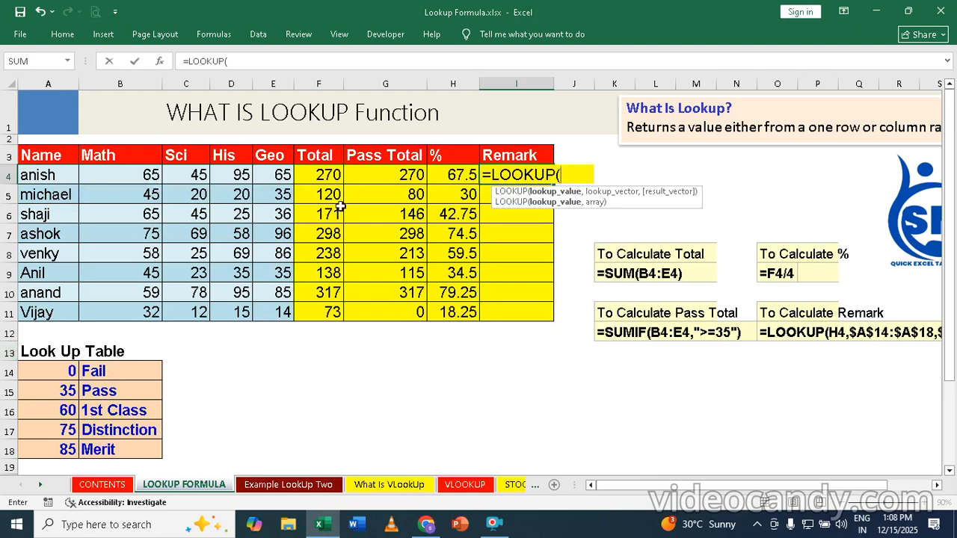
click(462, 175)
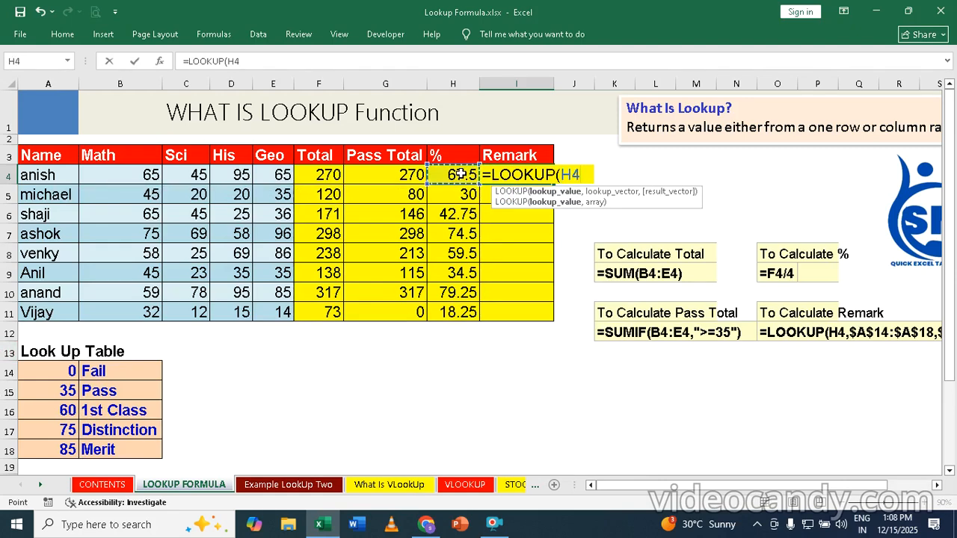
text(,)
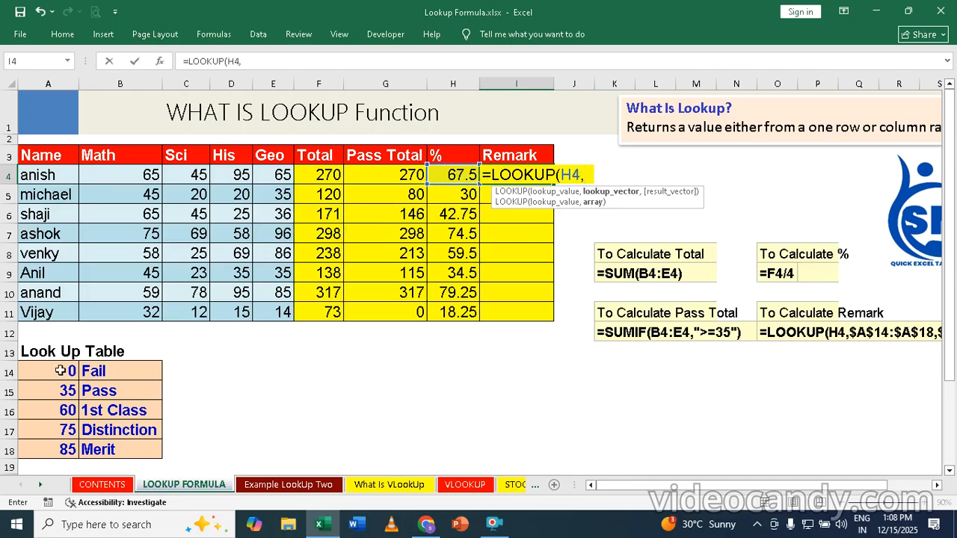
drag(65, 371, 66, 448)
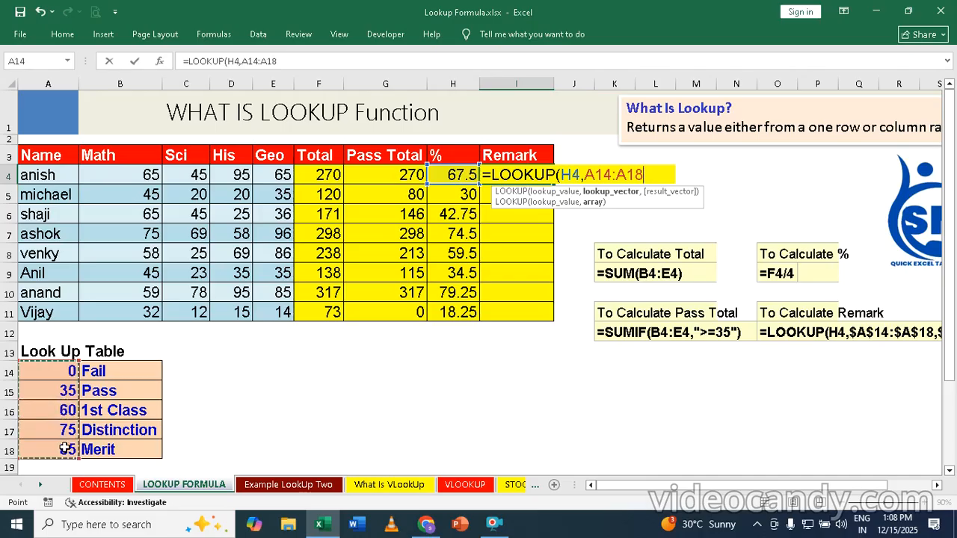
text(,)
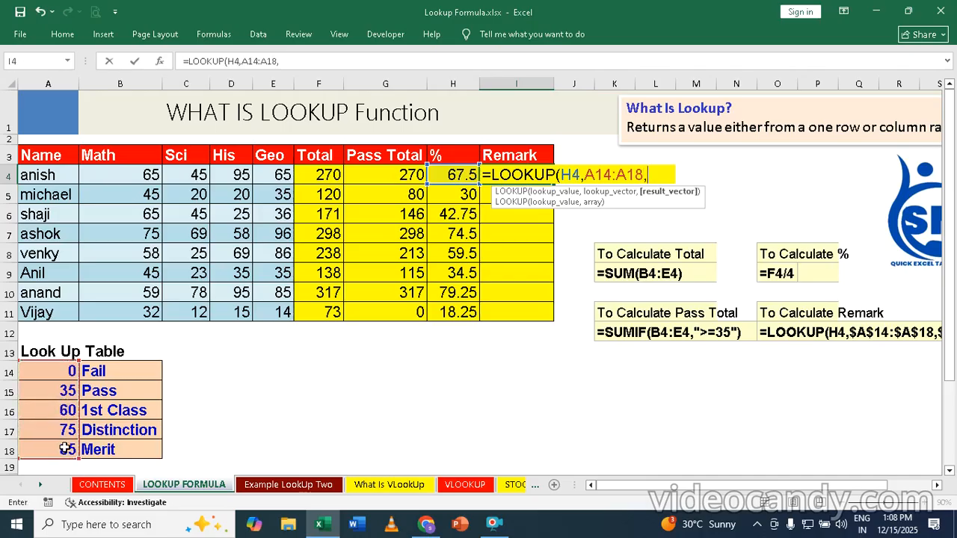
drag(111, 372, 107, 449)
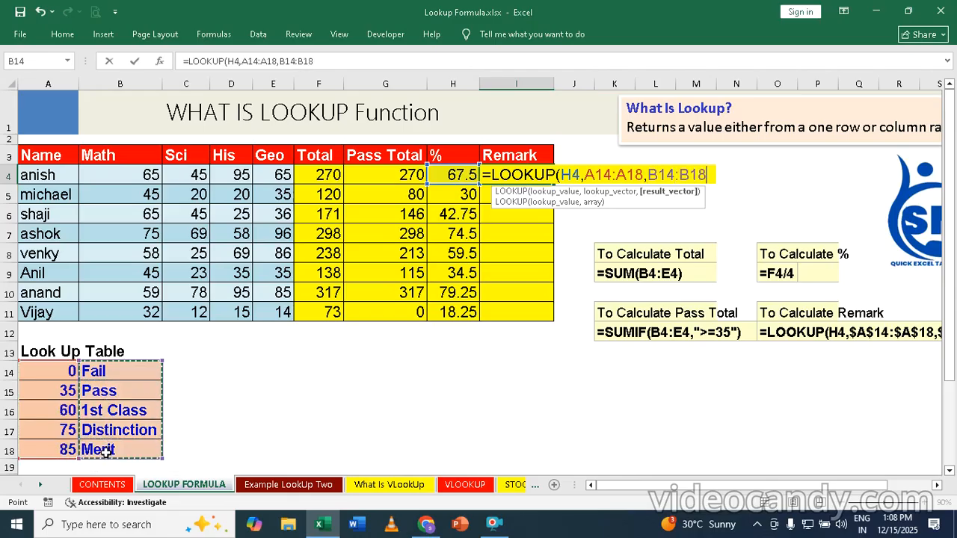
text())
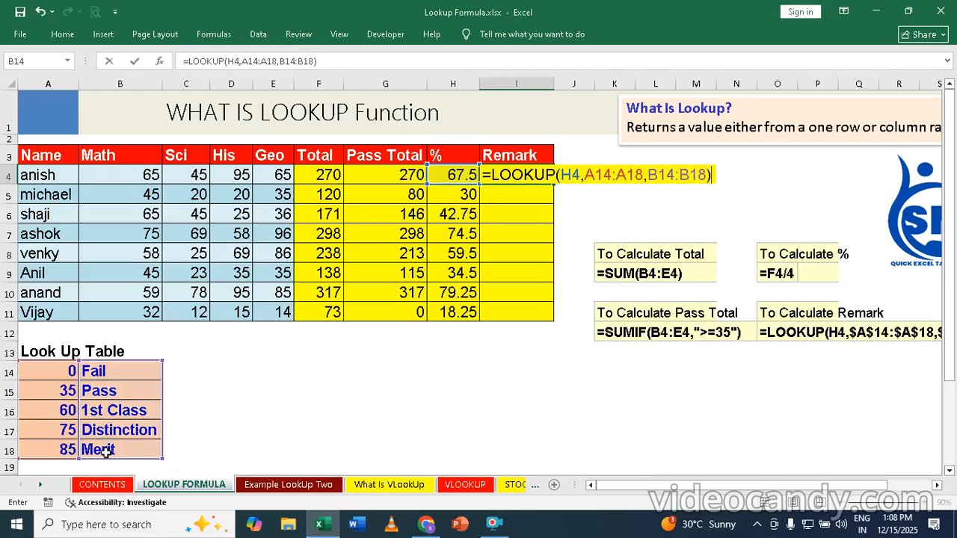
key(Return)
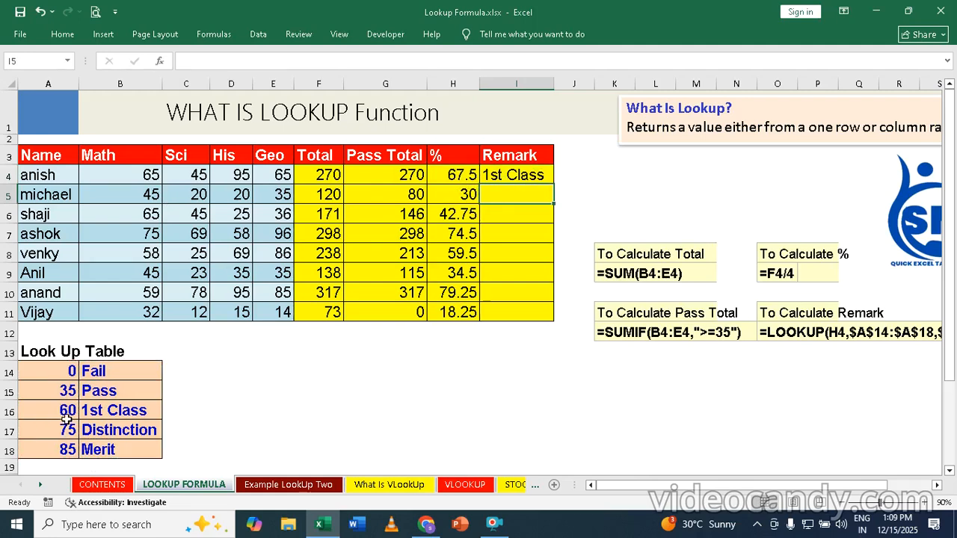
Step: Fill I4's LOOKUP formula down to I11, leaving #N/A in rows 5–11
click(521, 175)
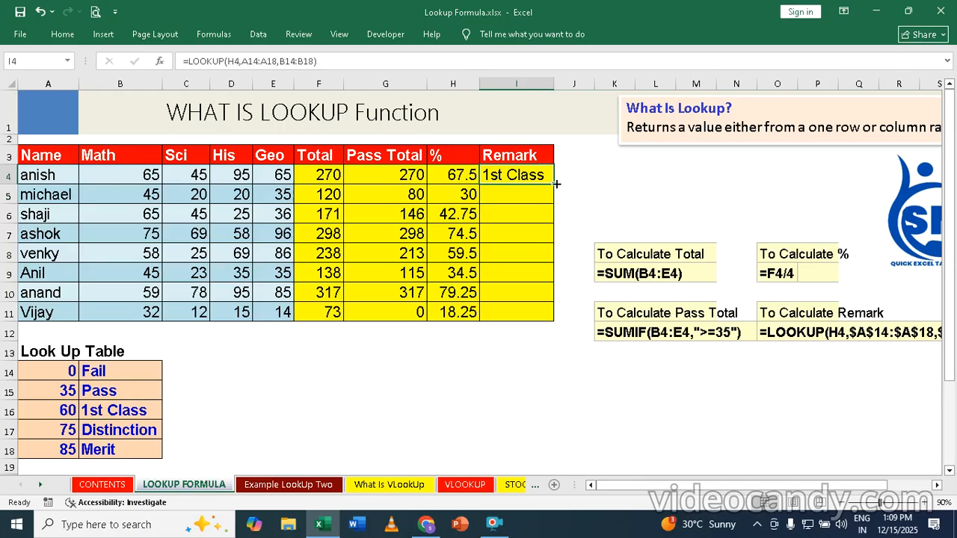
double_click(556, 183)
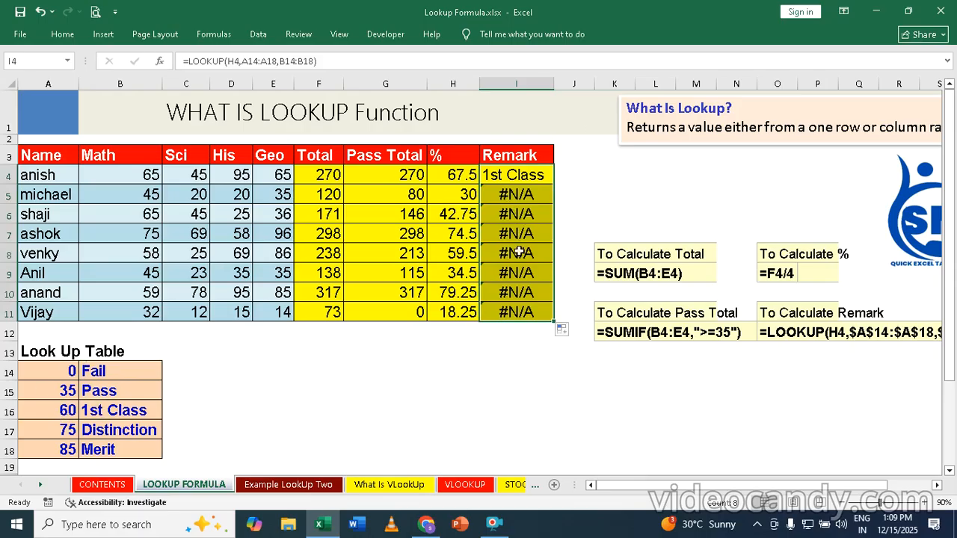
click(521, 176)
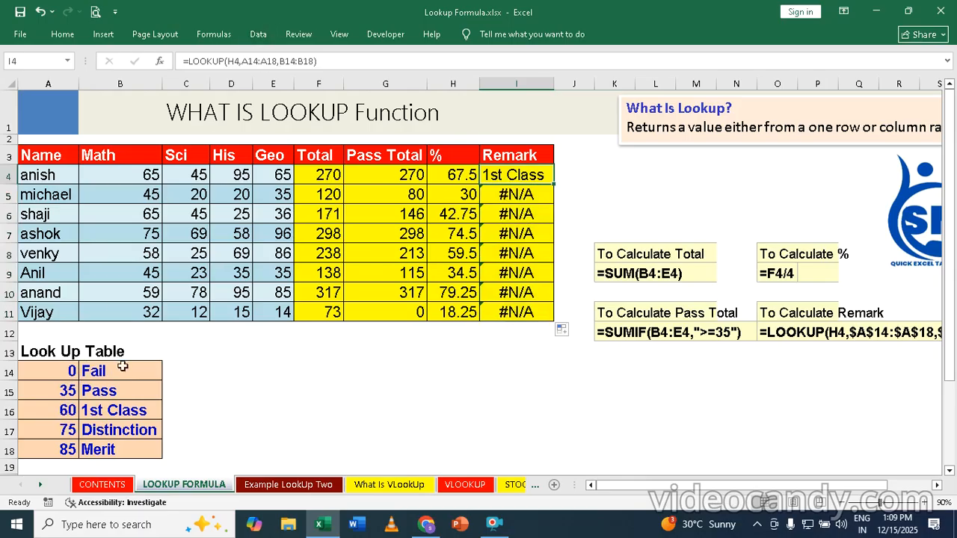
Step: Make the lookup range in I4's formula absolute as $A$14:$A$18
click(251, 63)
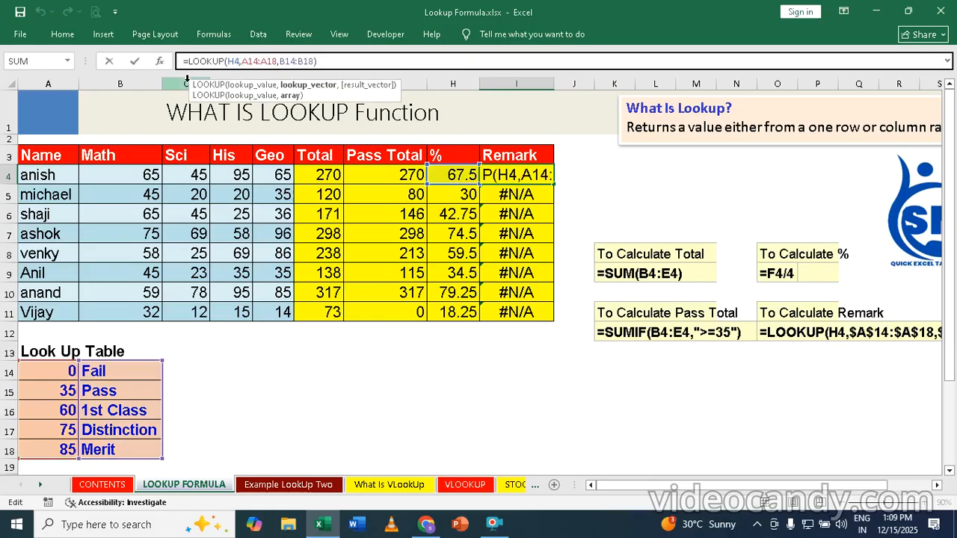
key(F4)
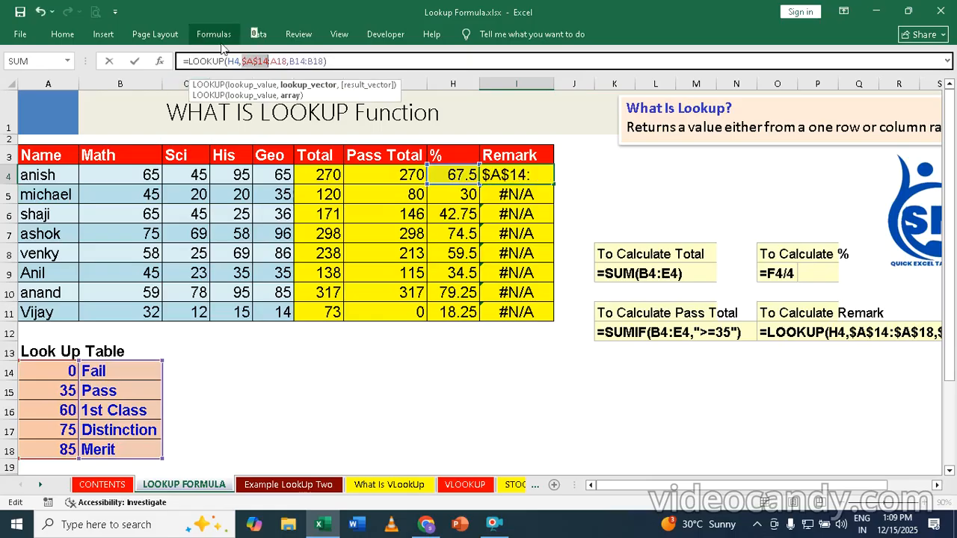
click(281, 63)
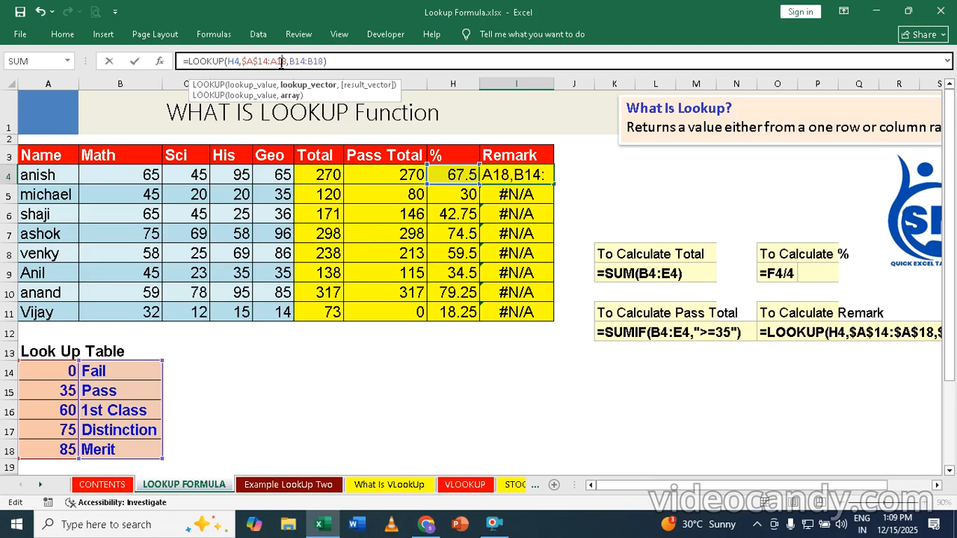
key(F3)
key(Escape)
key(F3)
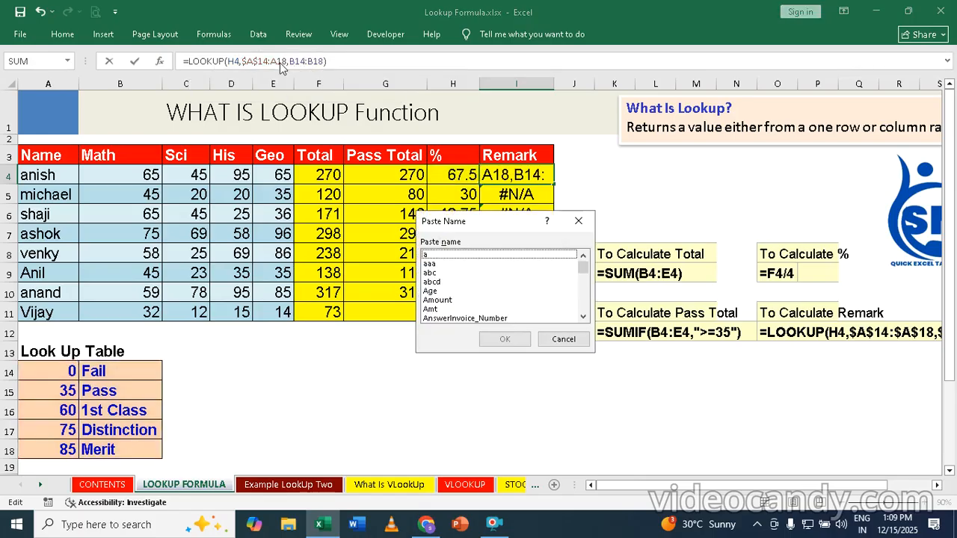
key(Escape)
key(F4)
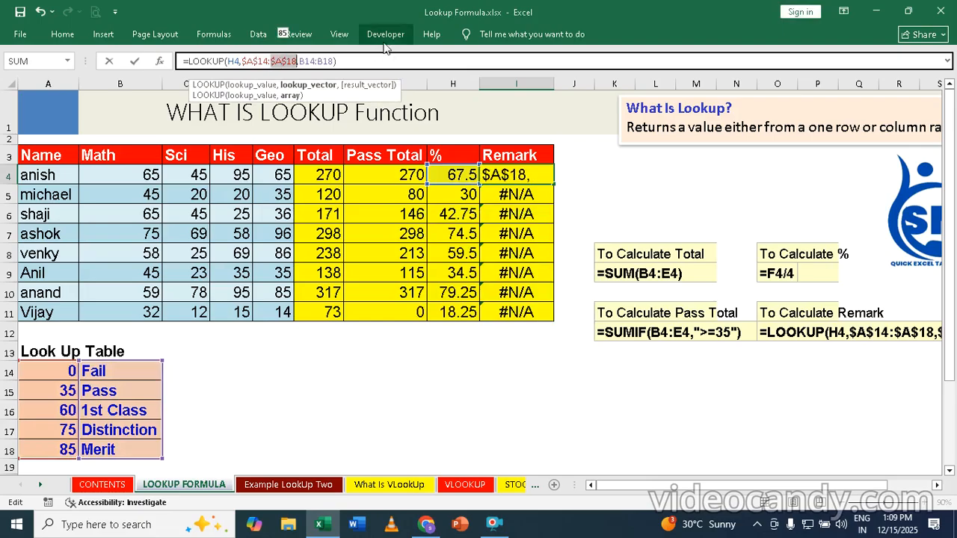
Step: Lock the result range as $B$14:$B$18 and confirm the formula
click(309, 61)
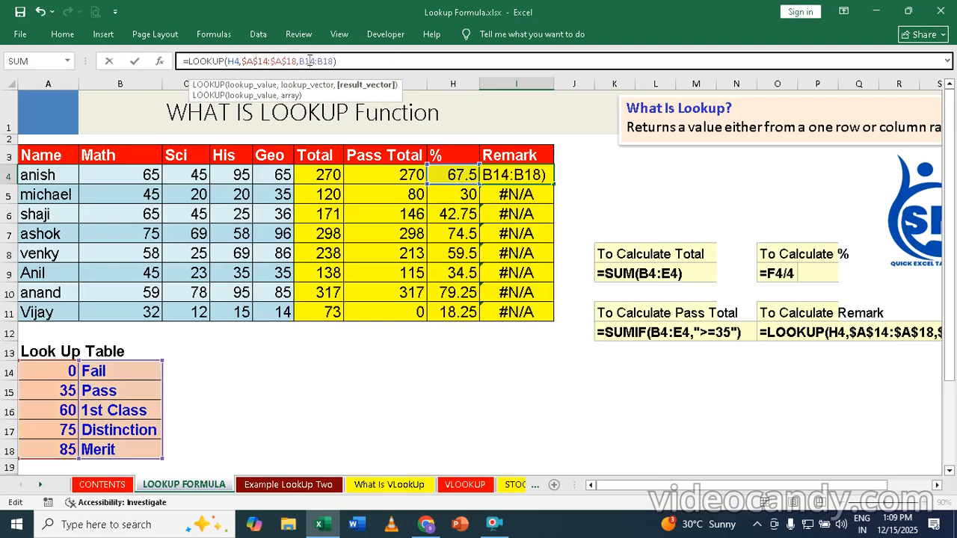
key(F4)
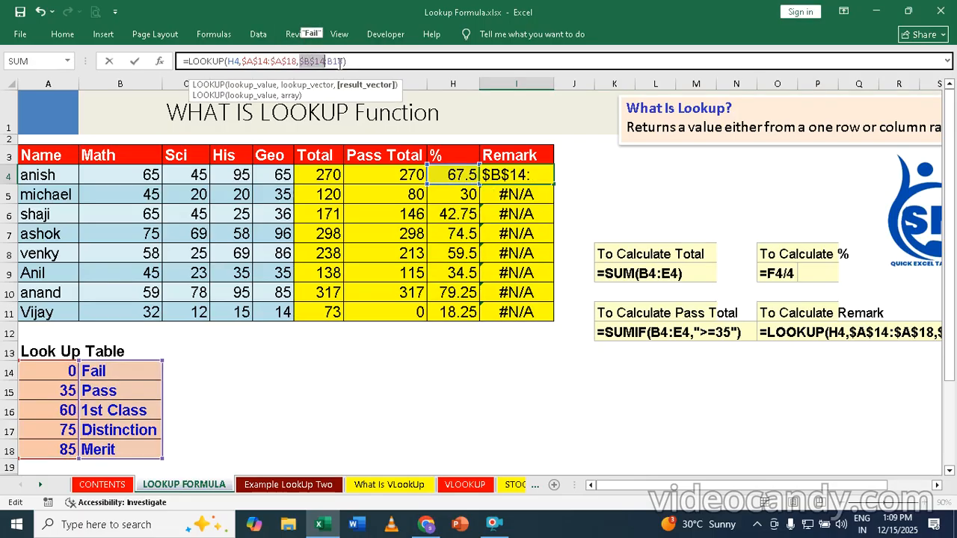
click(338, 62)
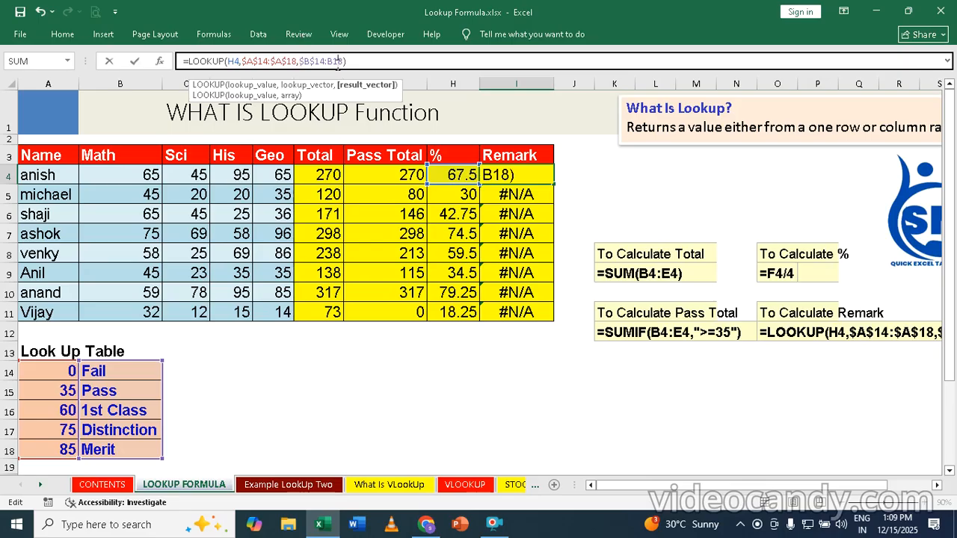
key(F4)
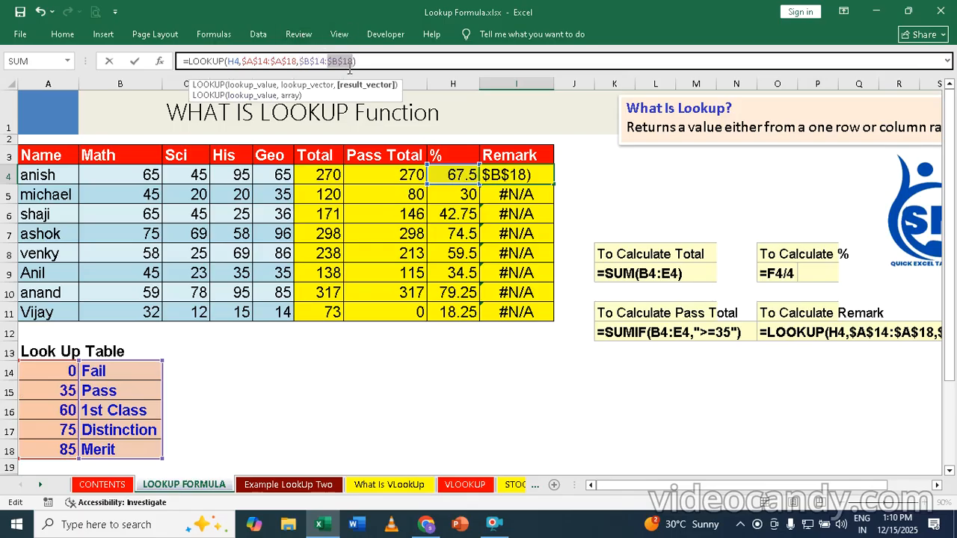
key(Return)
click(540, 180)
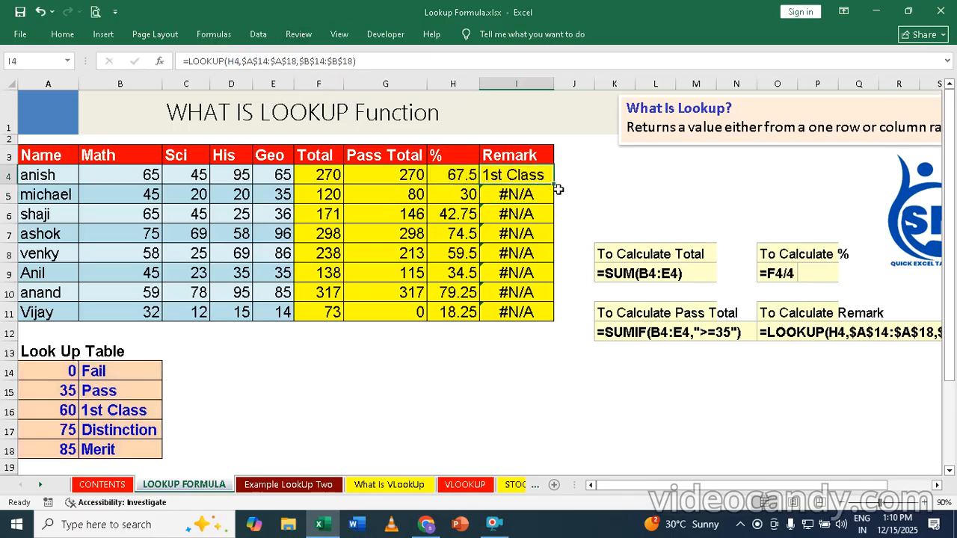
Step: Fill the corrected I4 formula down to I11, grading every student from Fail to Distinction
double_click(554, 186)
click(554, 185)
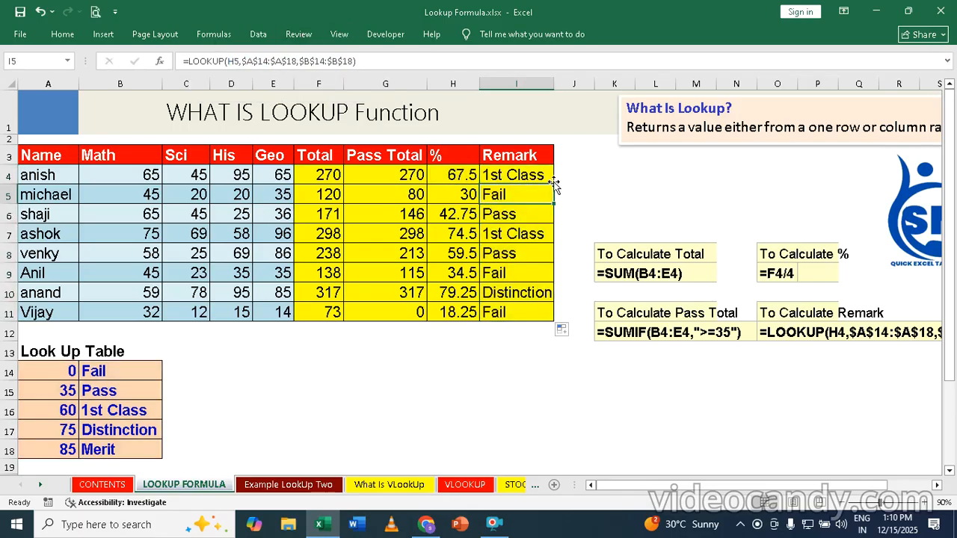
click(486, 432)
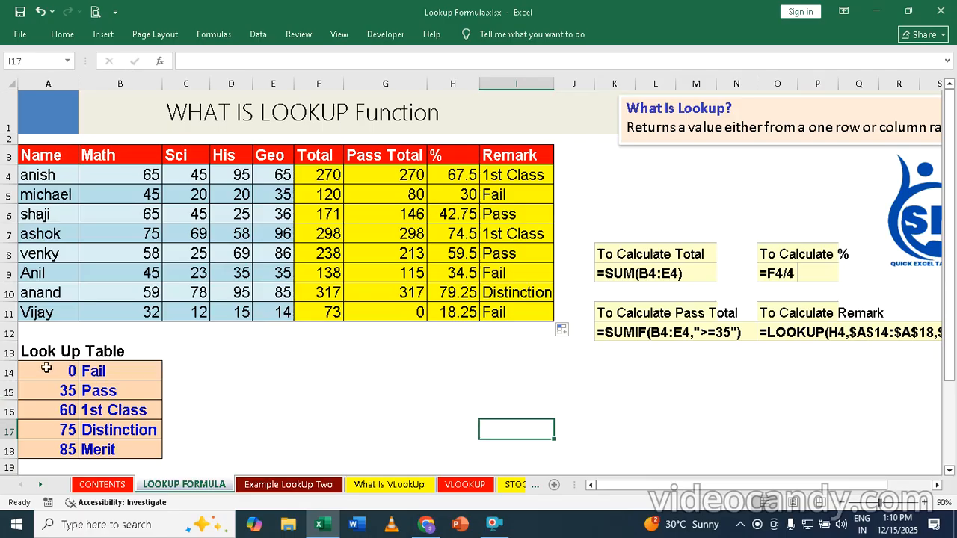
Step: Clear the Look Up Table values in A14:B18, then undo to restore them
drag(44, 368, 131, 453)
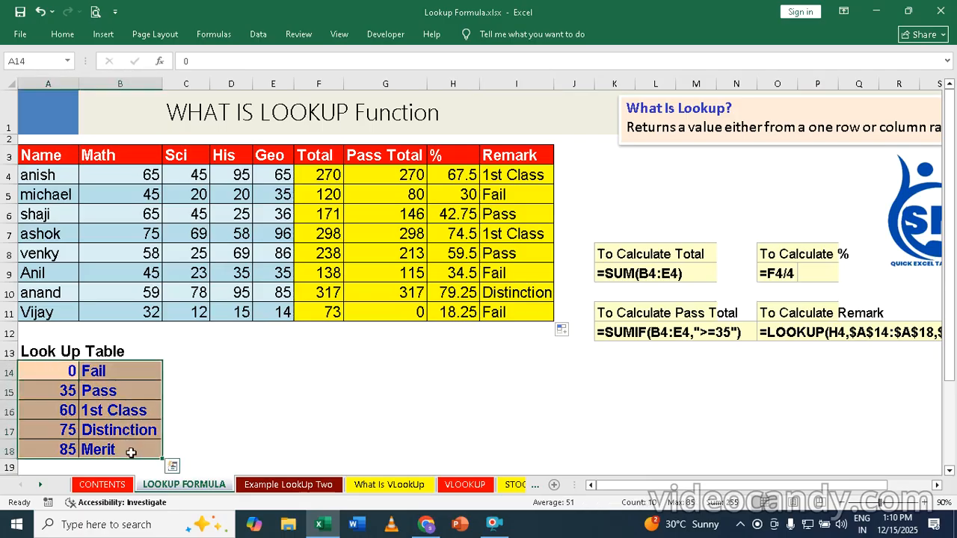
key(Delete)
click(389, 409)
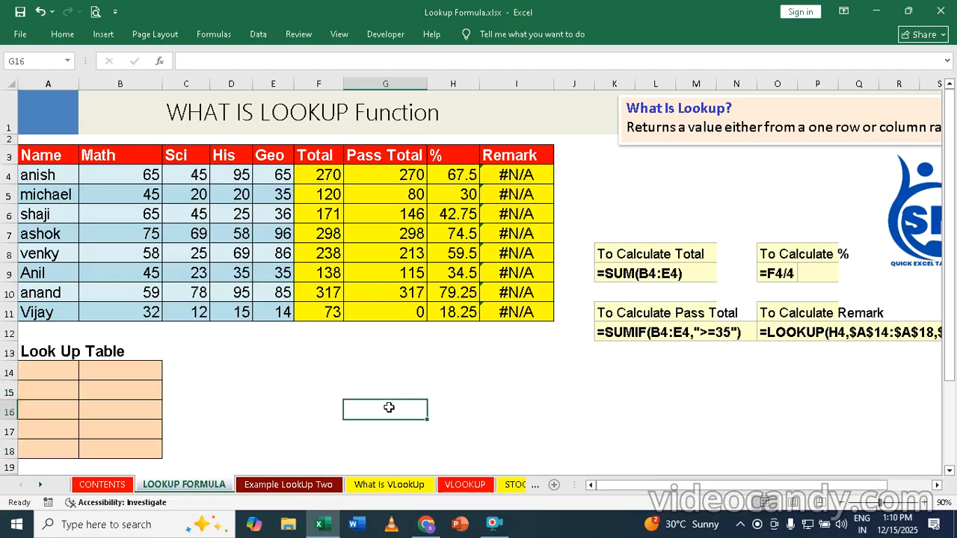
key(ctrl+z)
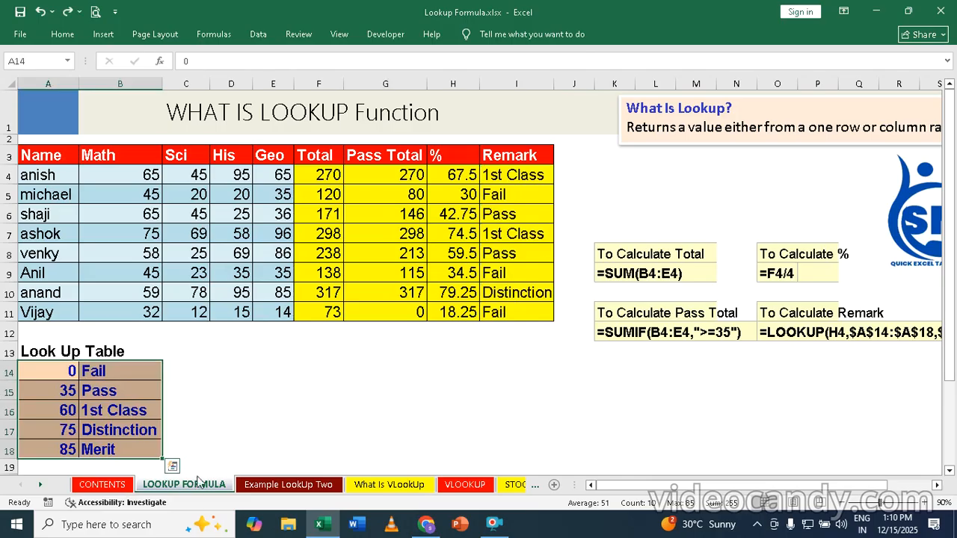
Step: Open the Example LookUp Two sheet and zoom it to 80%
click(278, 486)
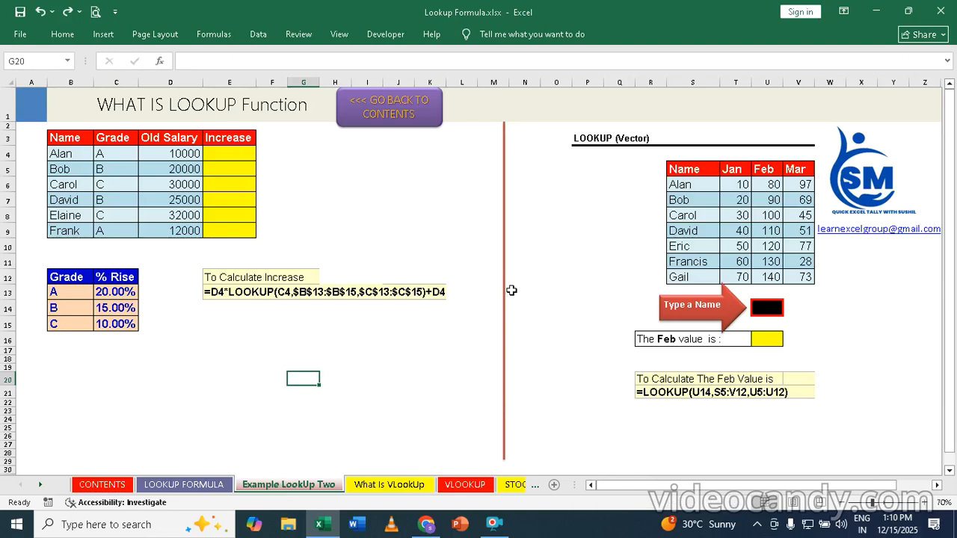
click(928, 502)
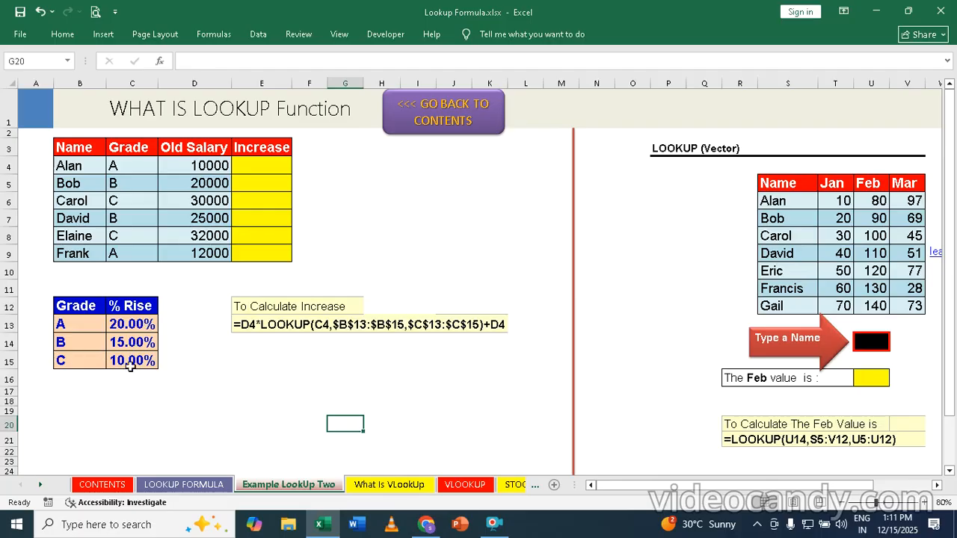
Step: Type =D4*LOOKUP(C4,B13:B15,C13:C15) in E4 for the first employee's increase
click(259, 165)
text(=)
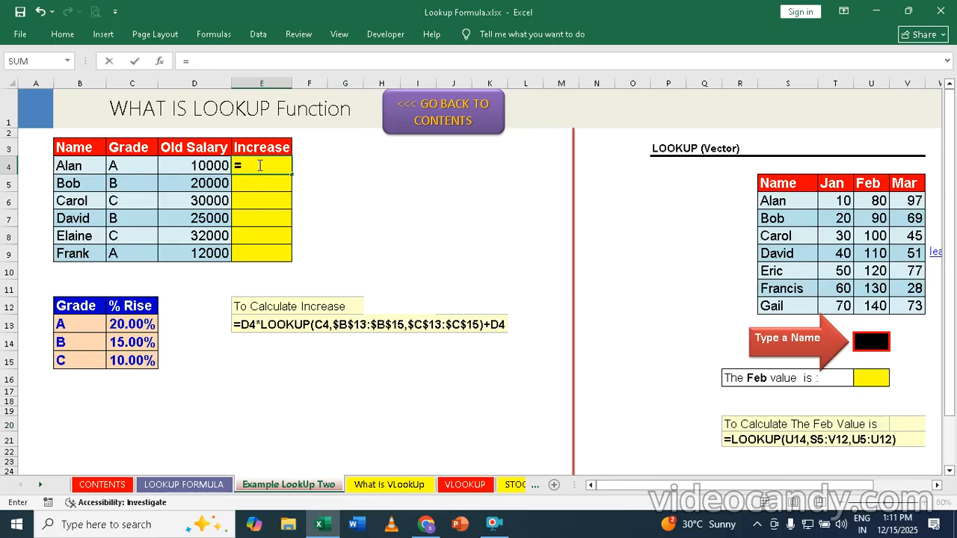
click(201, 165)
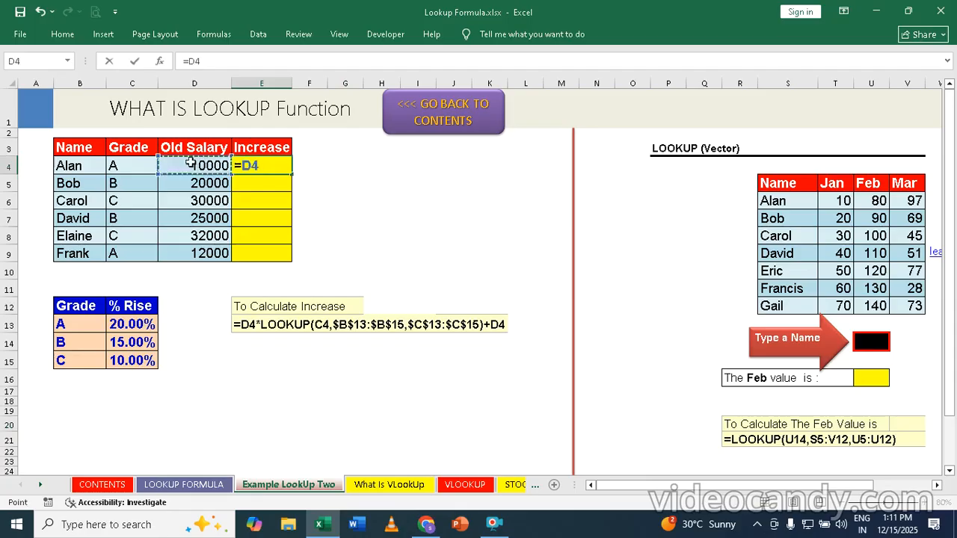
text(*)
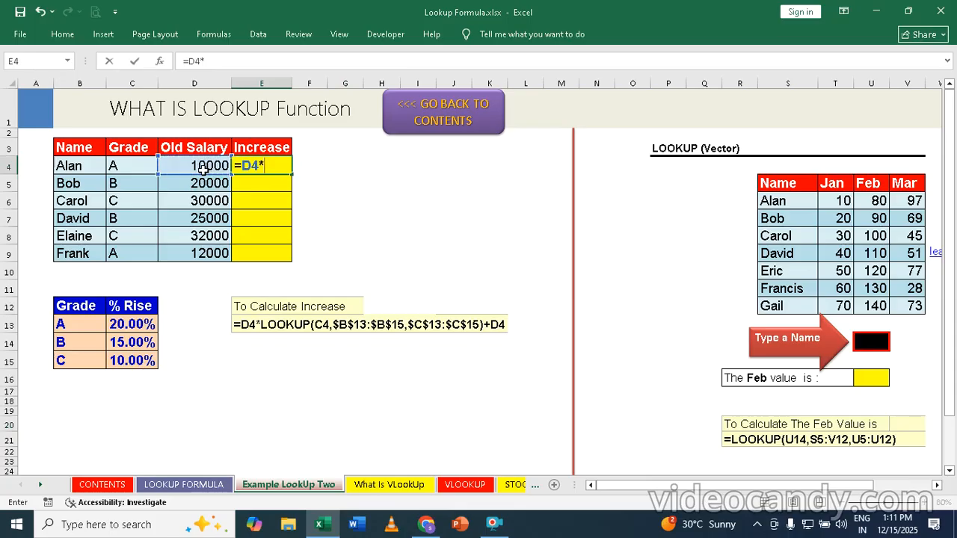
text(lookup)
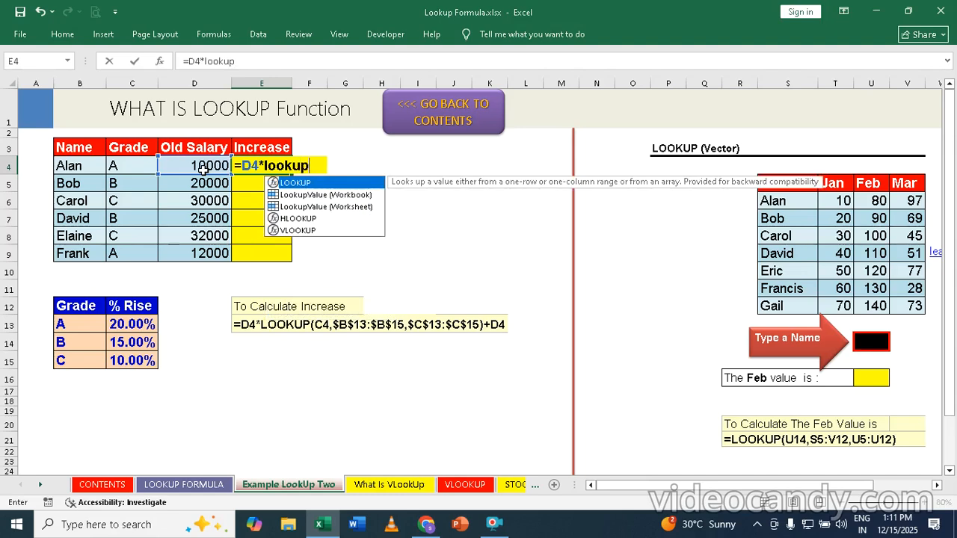
key(Tab)
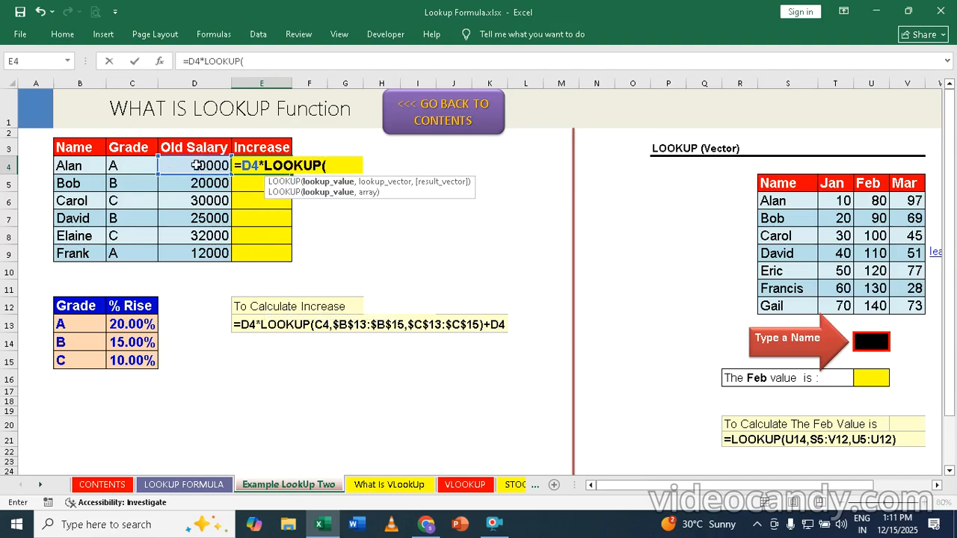
click(120, 166)
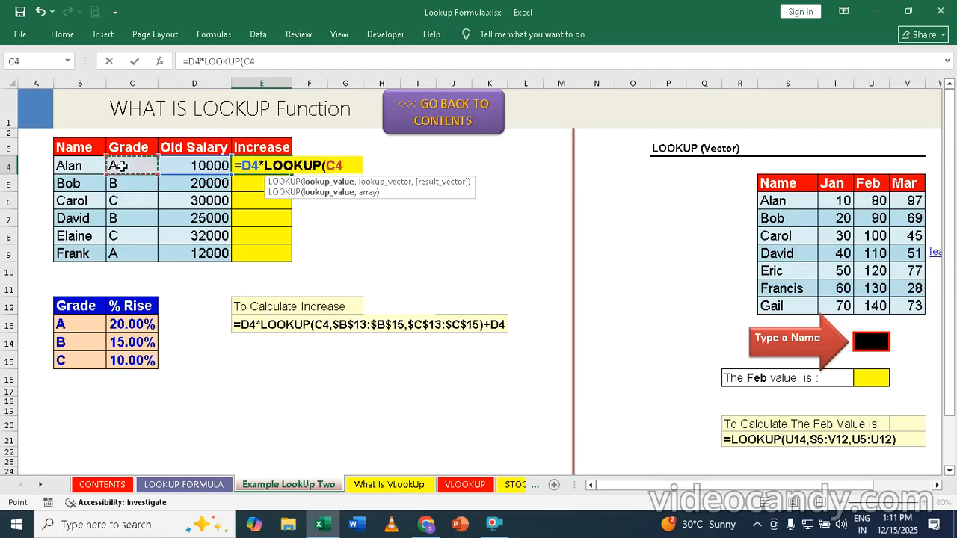
text(,)
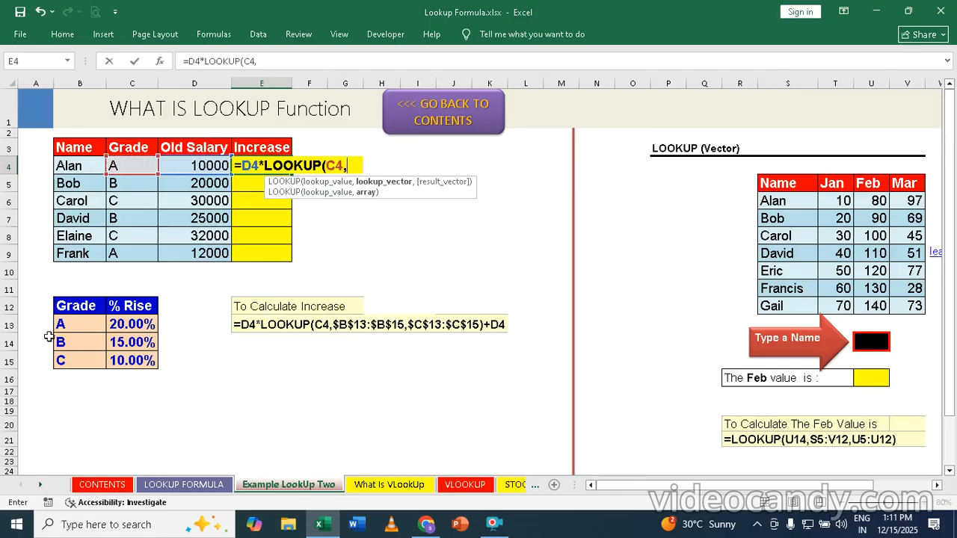
drag(76, 325, 72, 362)
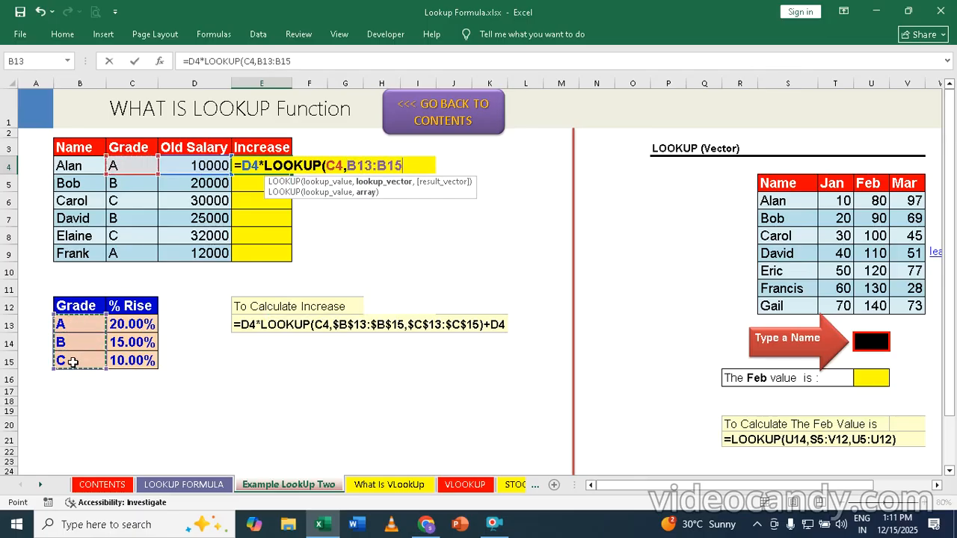
text(,)
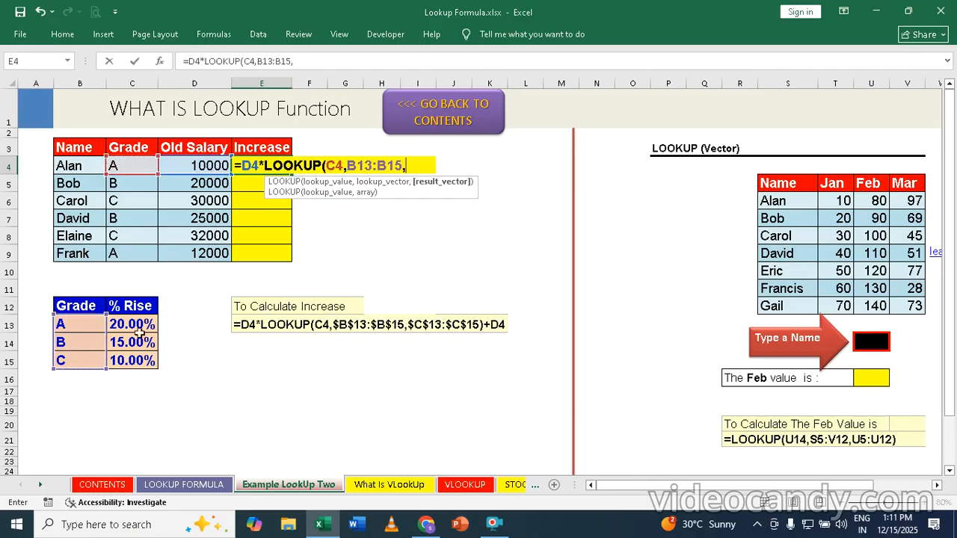
drag(129, 323, 129, 363)
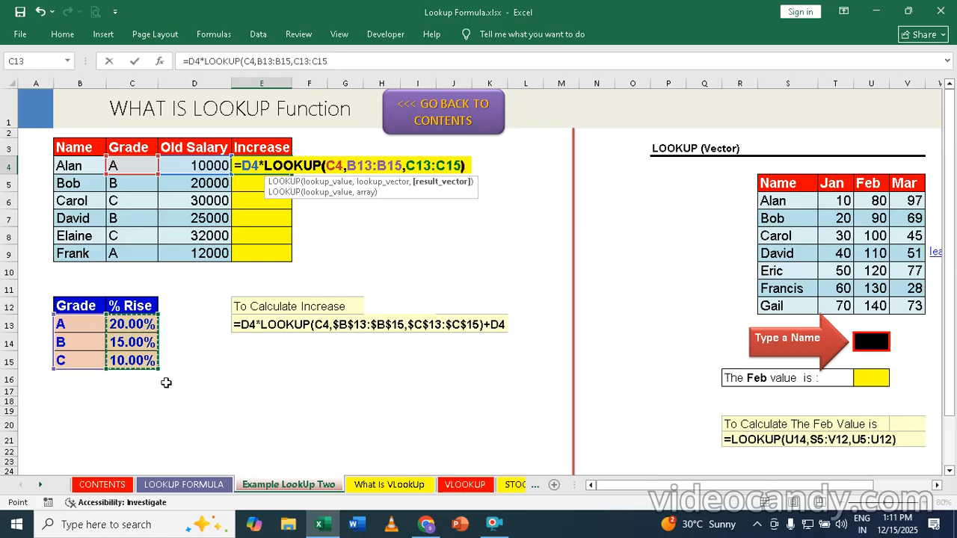
text()+)
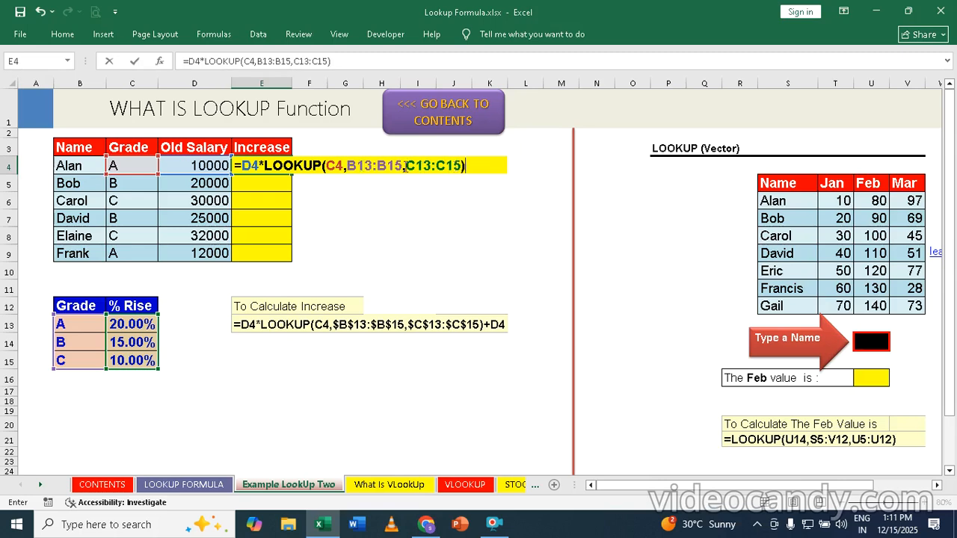
Step: Lock E4's LOOKUP ranges as $B$13:$B$15 and $C$13:$C$15, commit, and recheck the formula
click(359, 167)
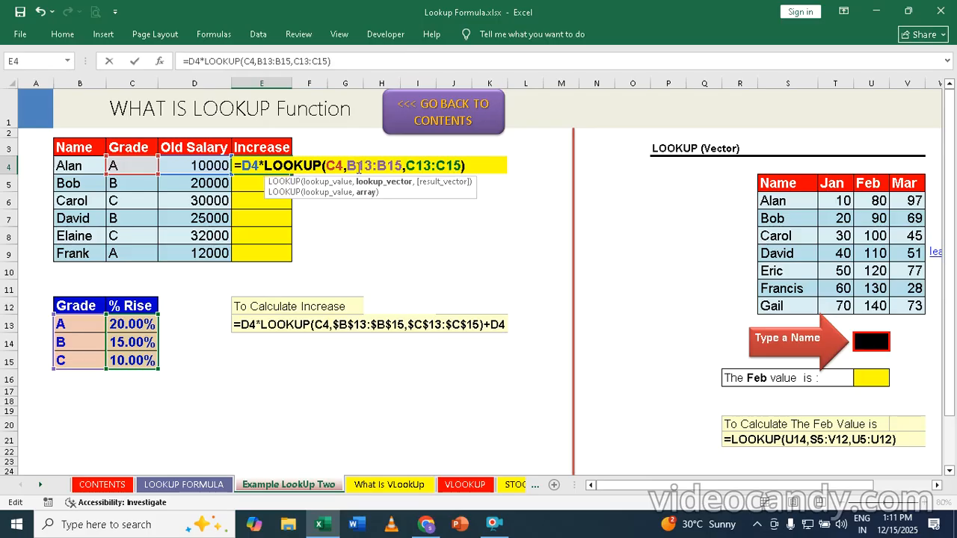
key(F4)
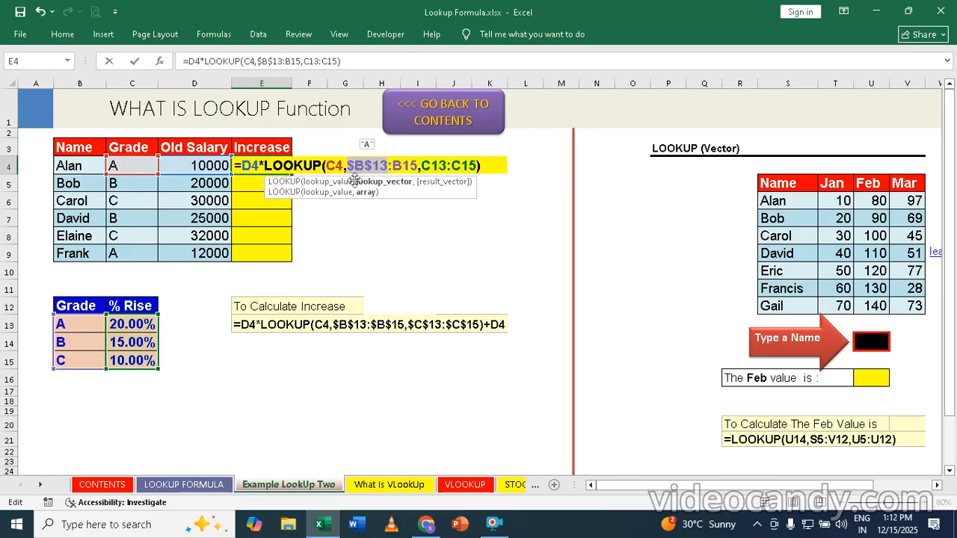
click(412, 166)
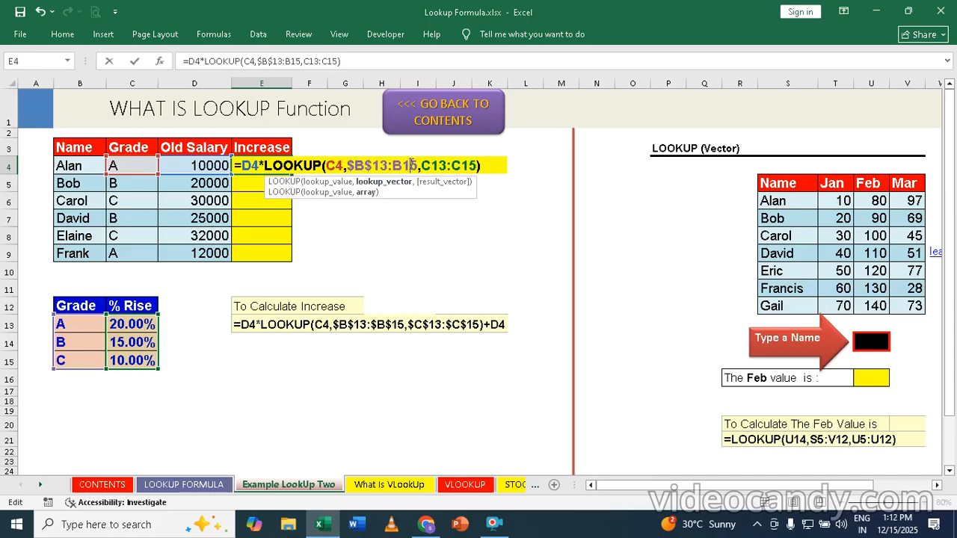
key(F4)
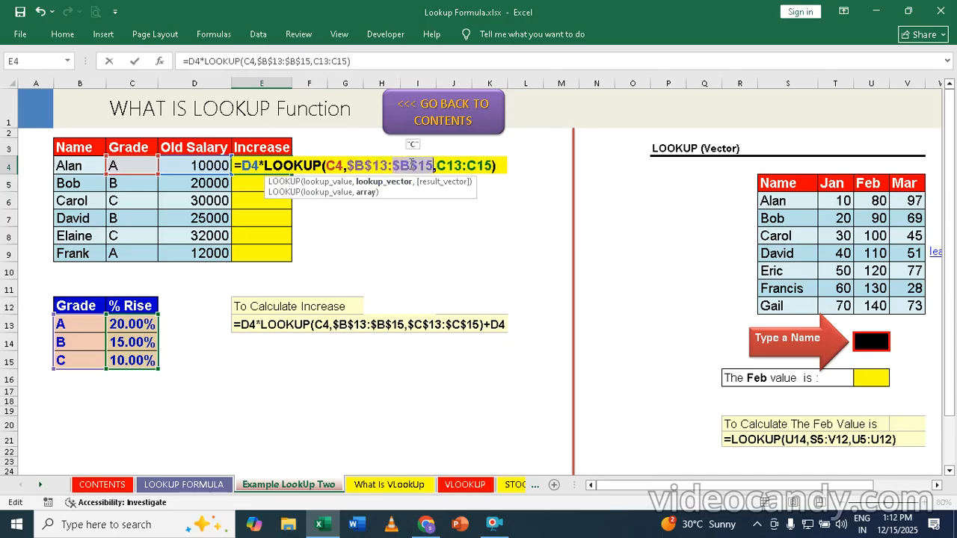
click(454, 165)
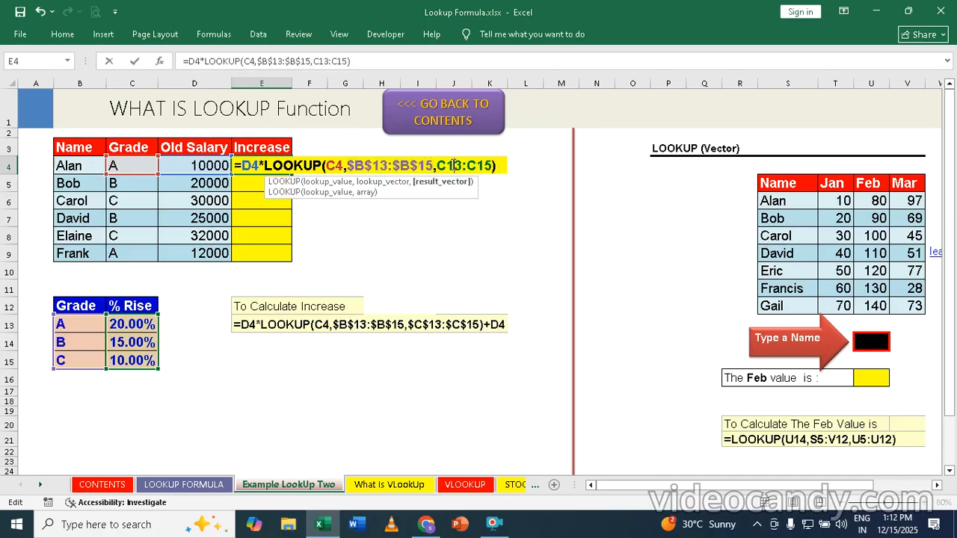
key(F4)
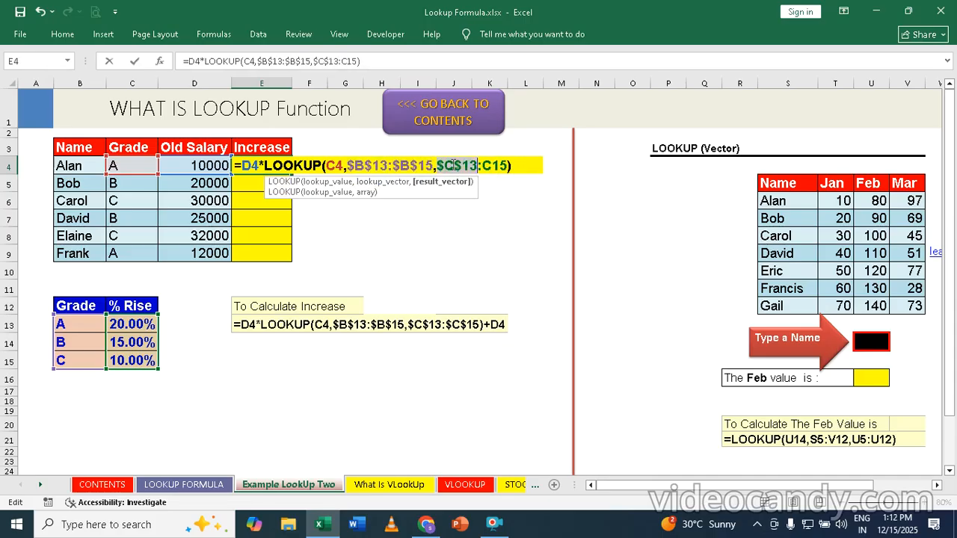
click(492, 165)
key(F4)
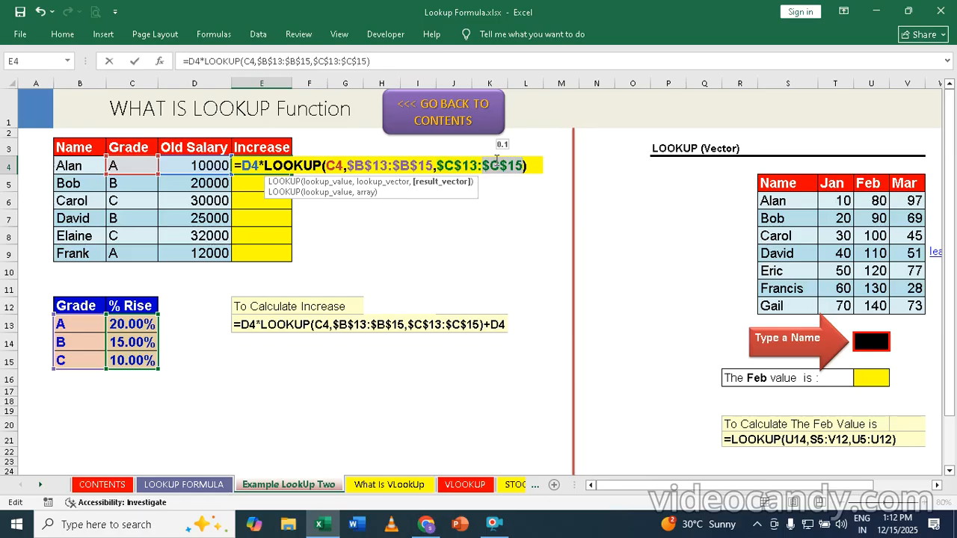
click(532, 165)
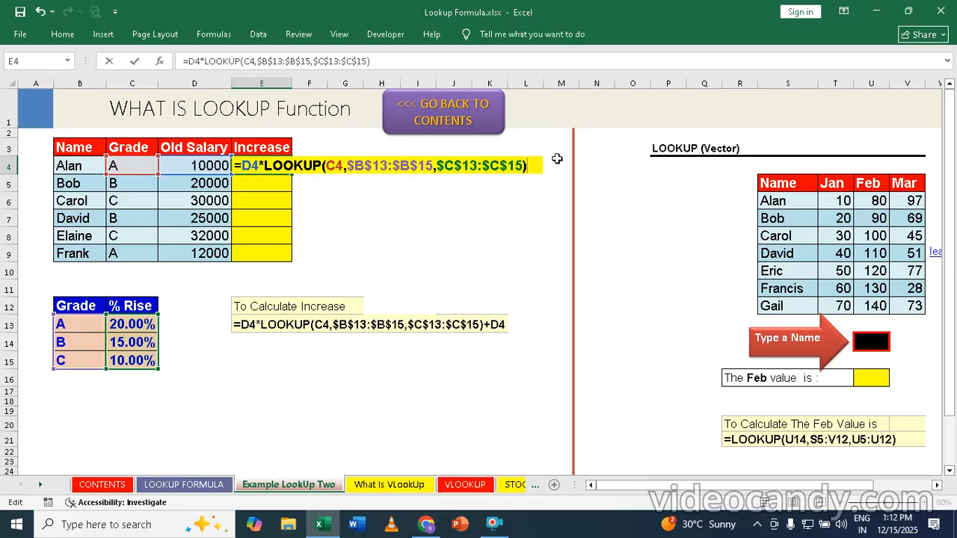
key(Return)
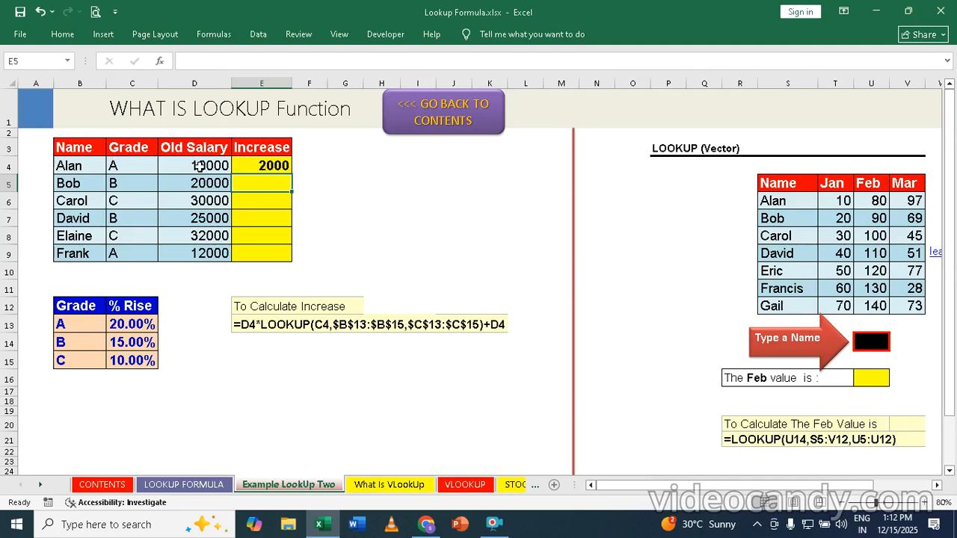
click(280, 165)
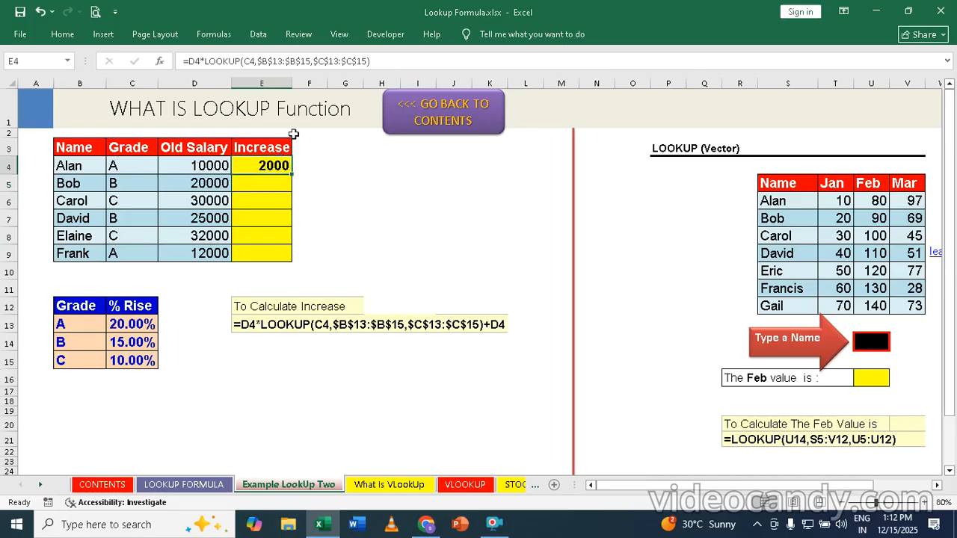
double_click(269, 165)
click(529, 166)
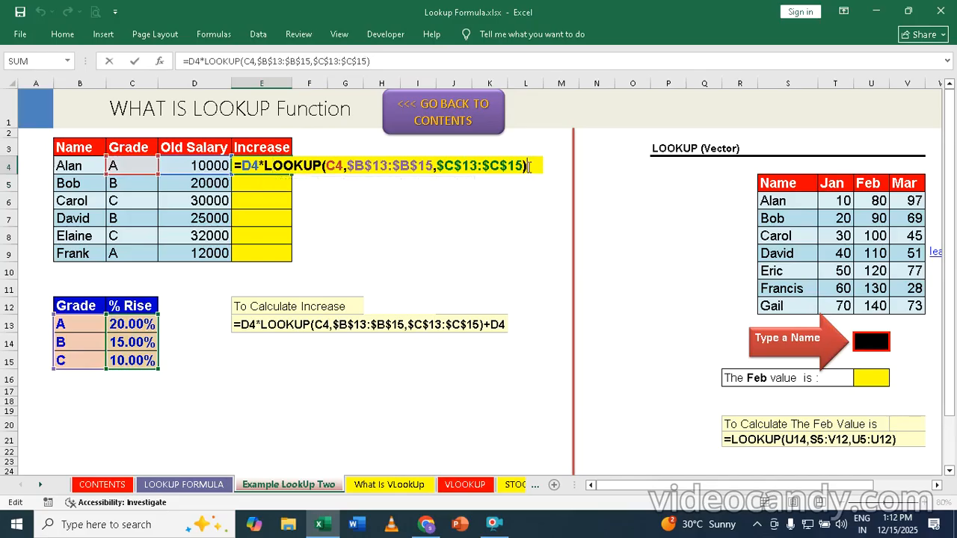
text(+d4)
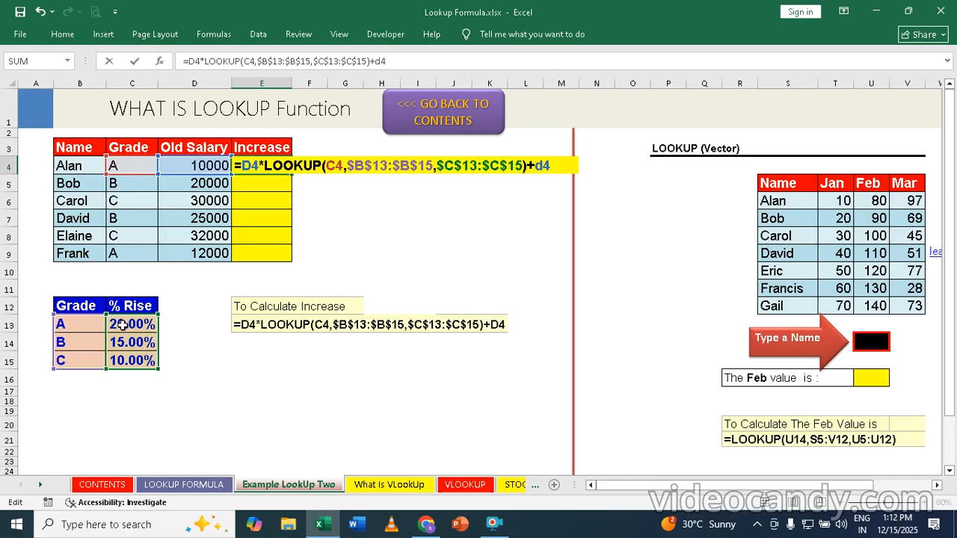
key(Return)
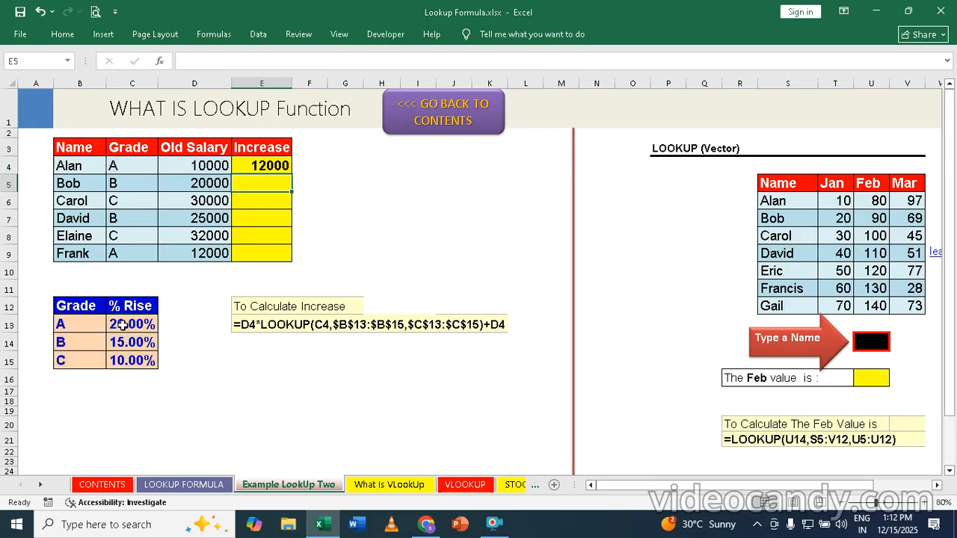
click(263, 165)
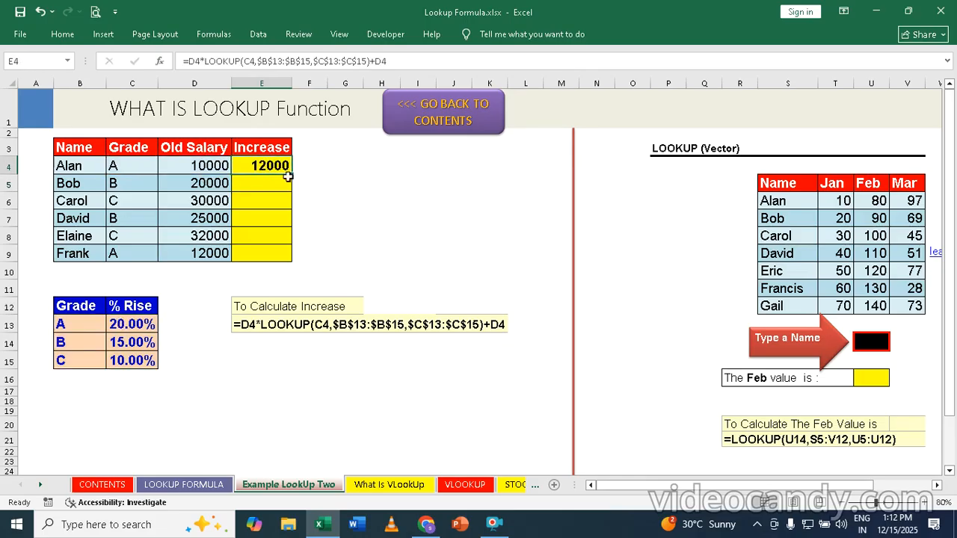
click(294, 174)
double_click(293, 175)
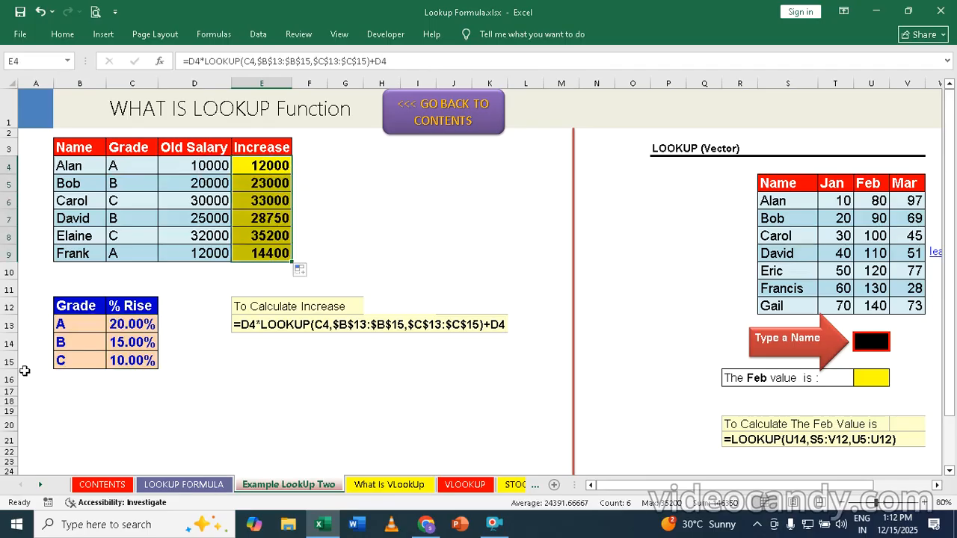
drag(59, 305, 124, 376)
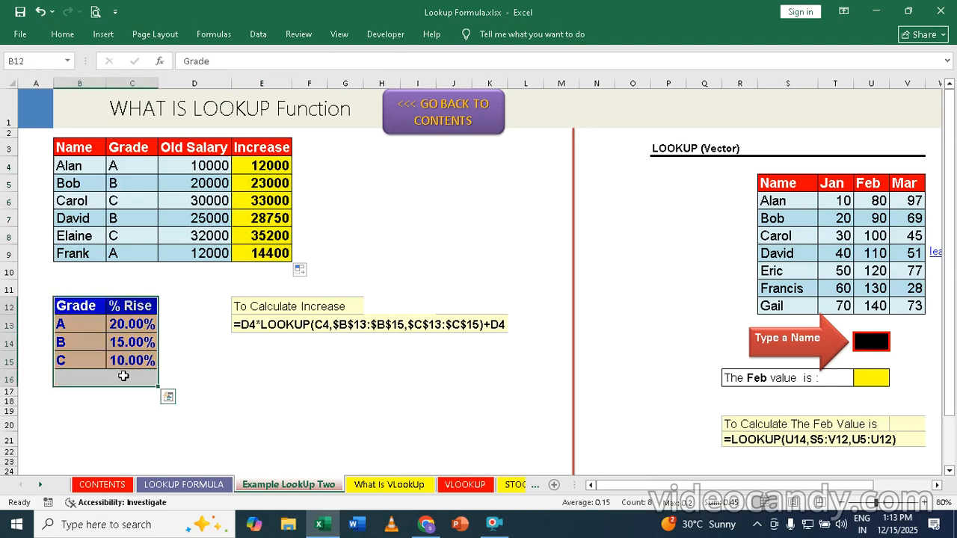
key(Delete)
click(242, 390)
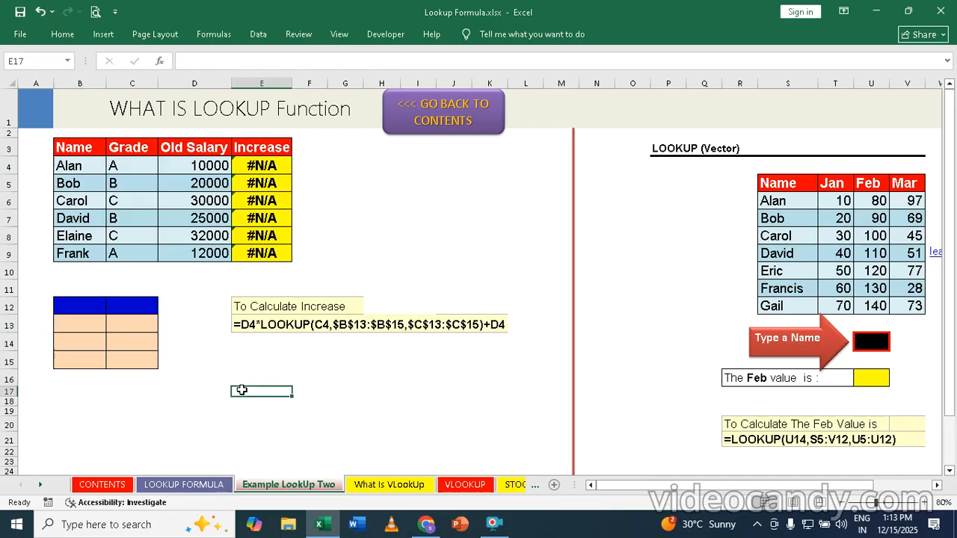
key(ctrl+z)
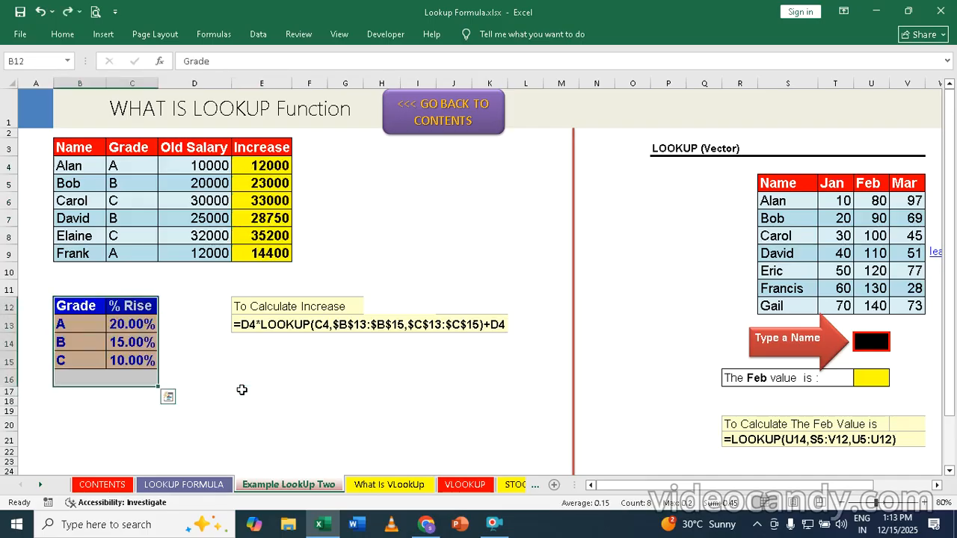
click(938, 487)
Step: Scroll right to bring the LOOKUP (Vector) table into view
click(937, 487)
click(937, 486)
click(937, 487)
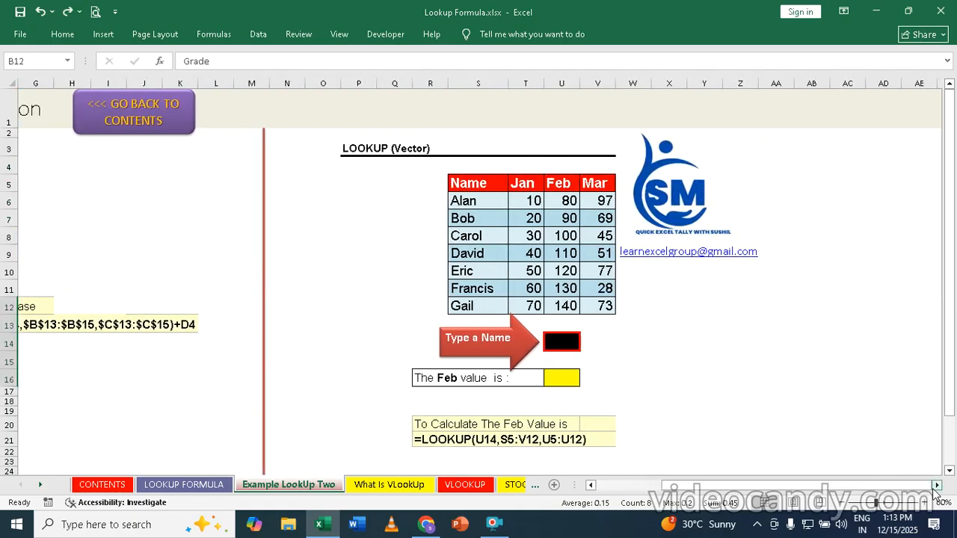
click(937, 487)
click(937, 487)
click(937, 487)
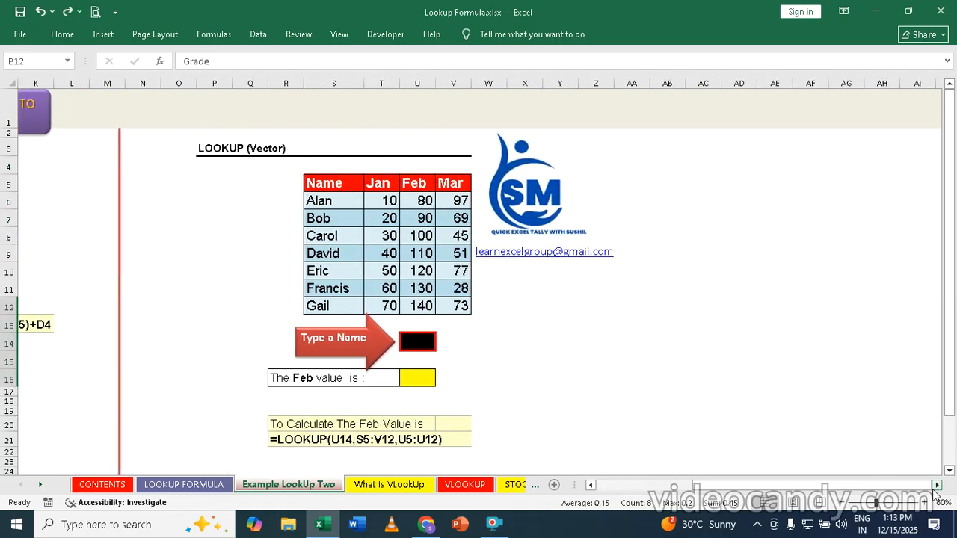
drag(953, 262, 953, 292)
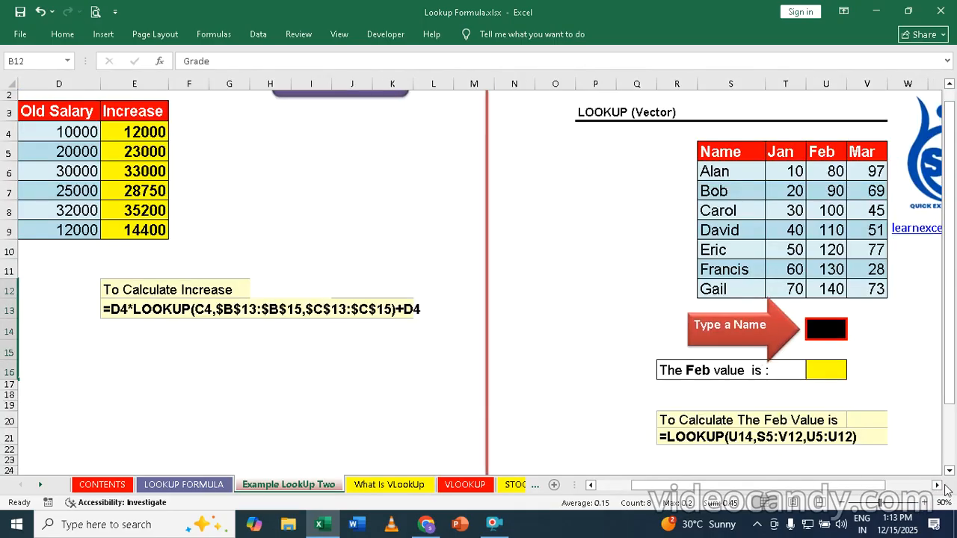
click(937, 487)
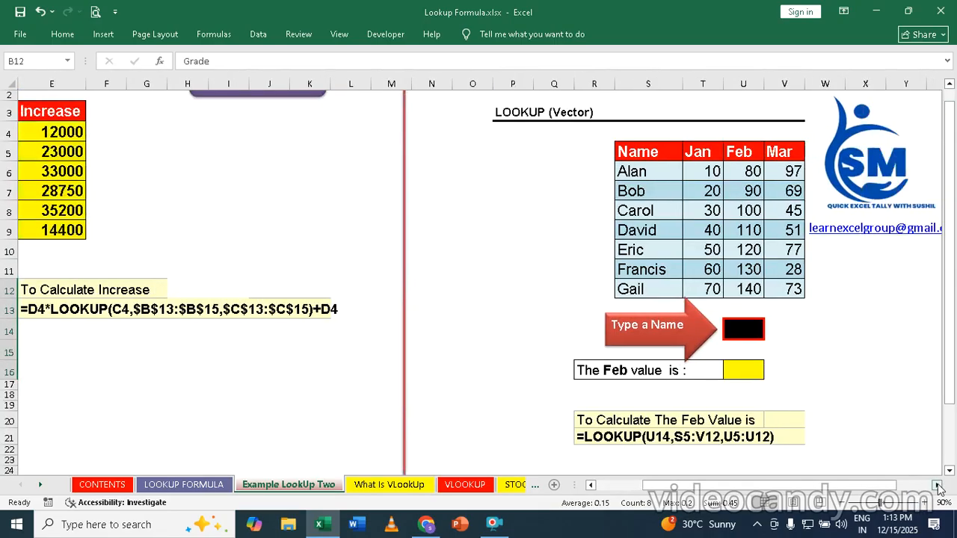
click(937, 486)
click(938, 486)
click(938, 486)
click(938, 486)
click(938, 486)
click(938, 486)
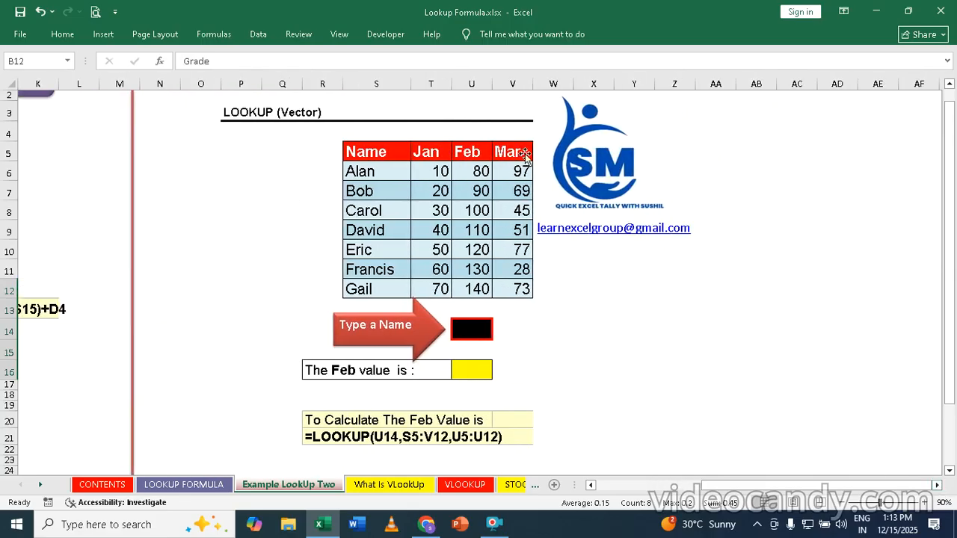
Step: Enter david as the name to look up in U14 and check the entry
click(479, 330)
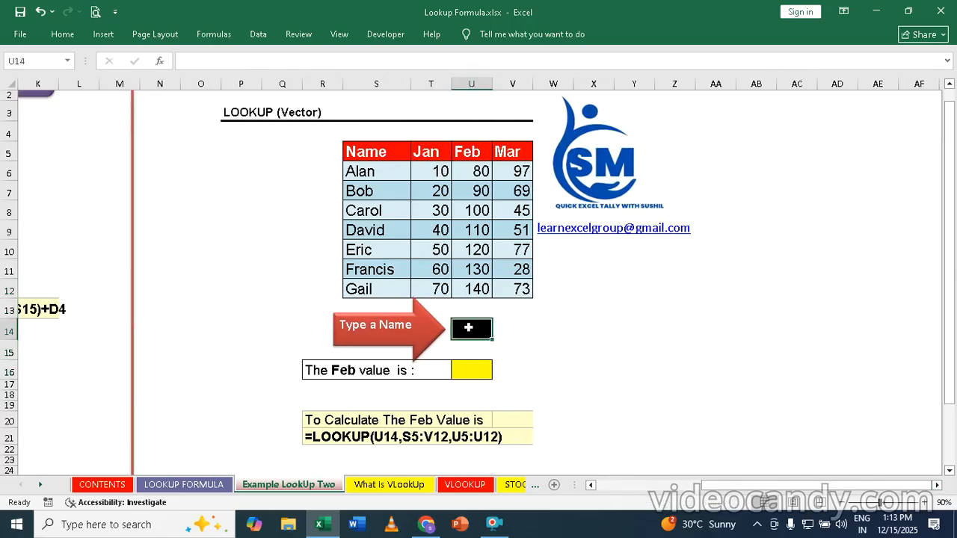
text(david)
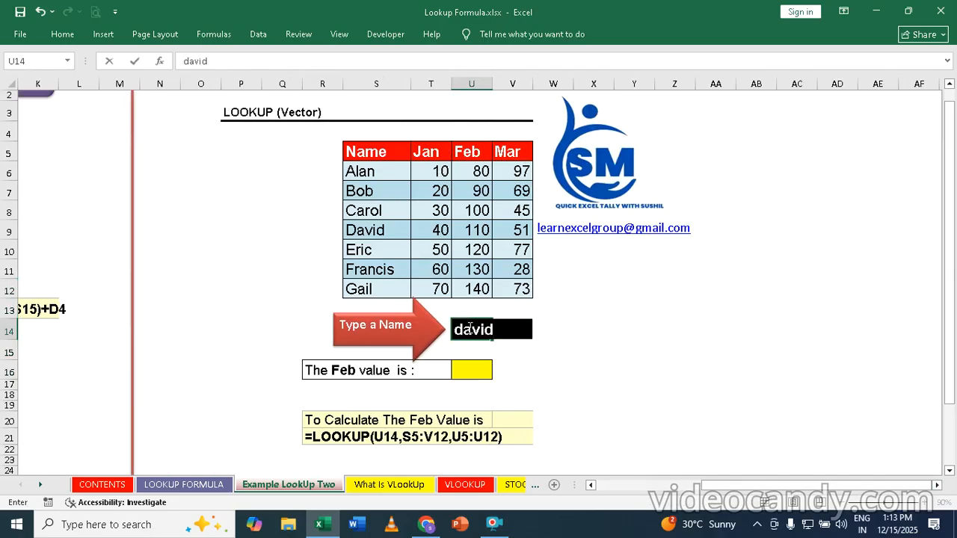
key(Return)
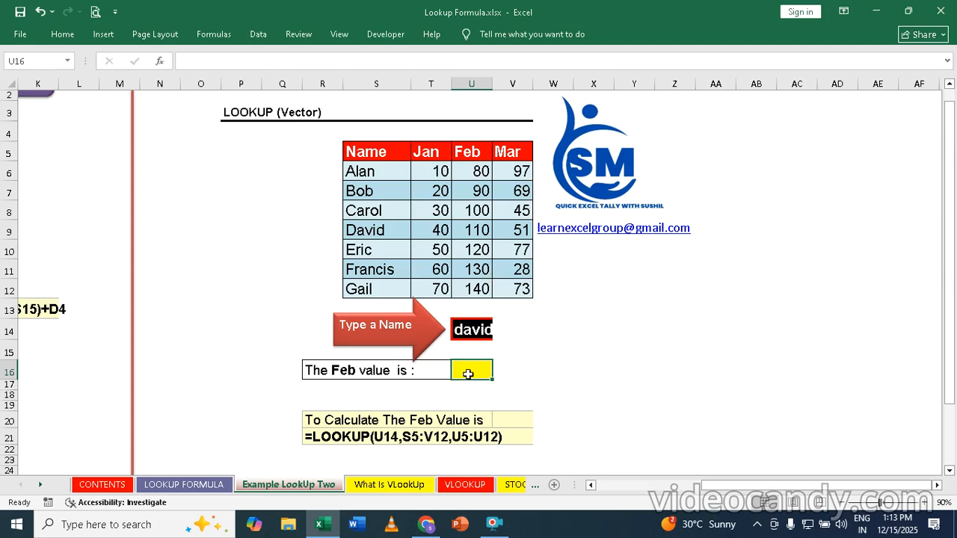
click(469, 320)
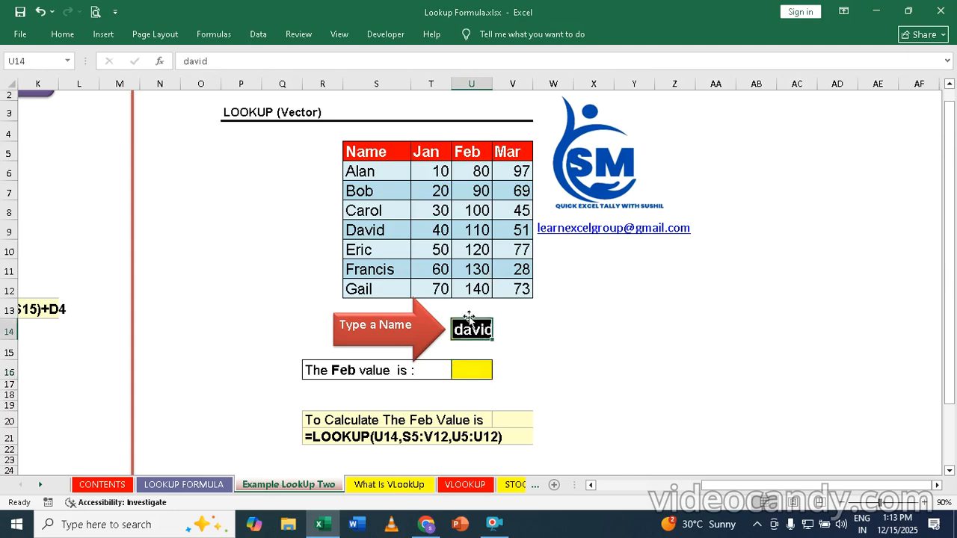
click(474, 373)
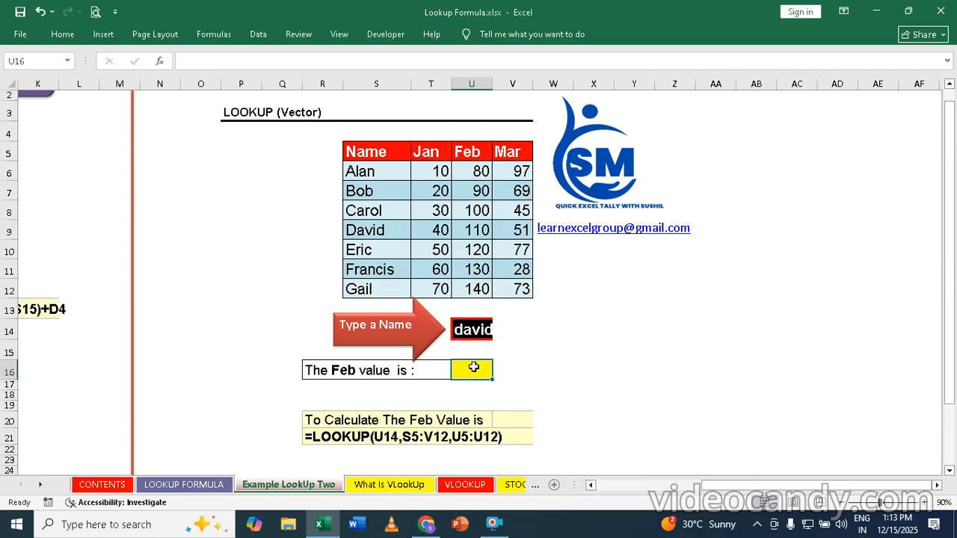
Step: Enter =LOOKUP(U14,S5:V12,U5:U12) in U16 to return David's Feb value
text(=)
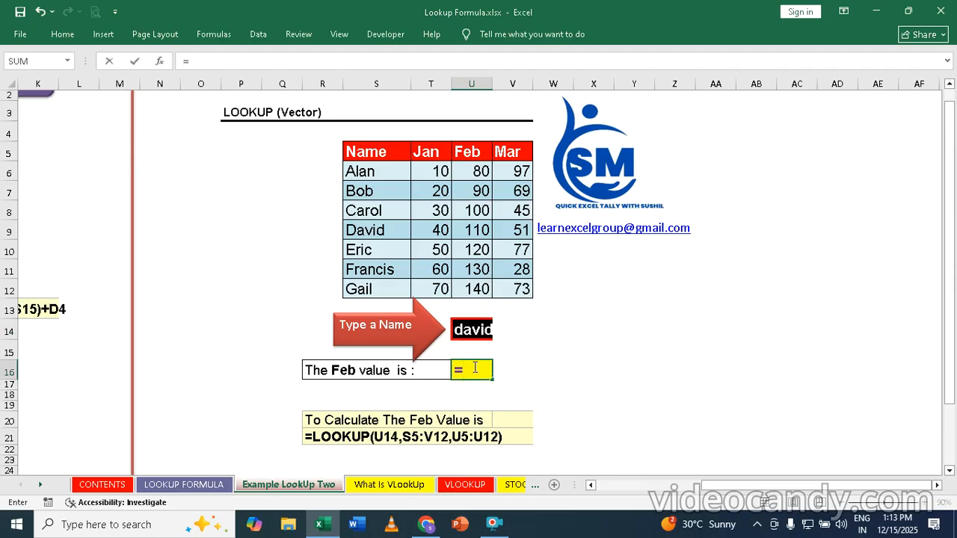
text(lookup)
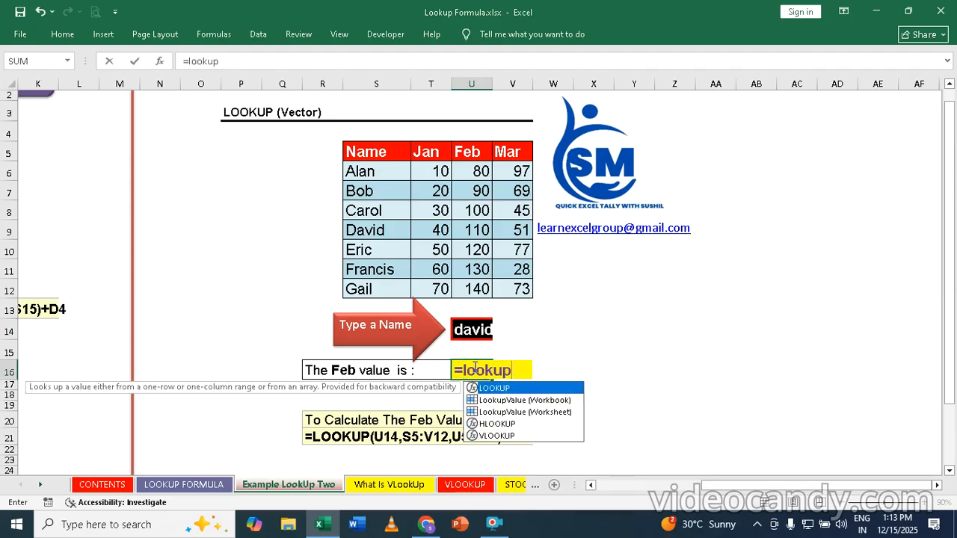
key(Tab)
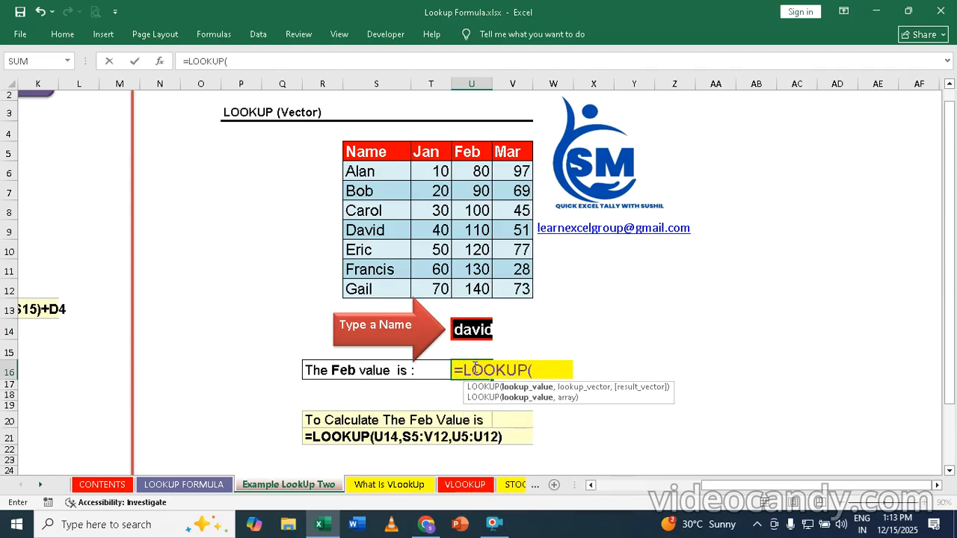
click(474, 329)
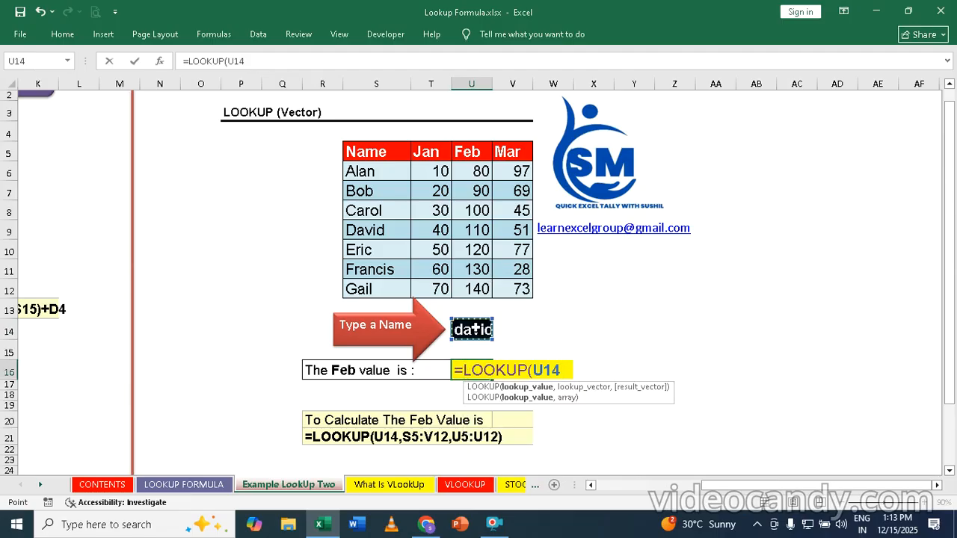
text(,)
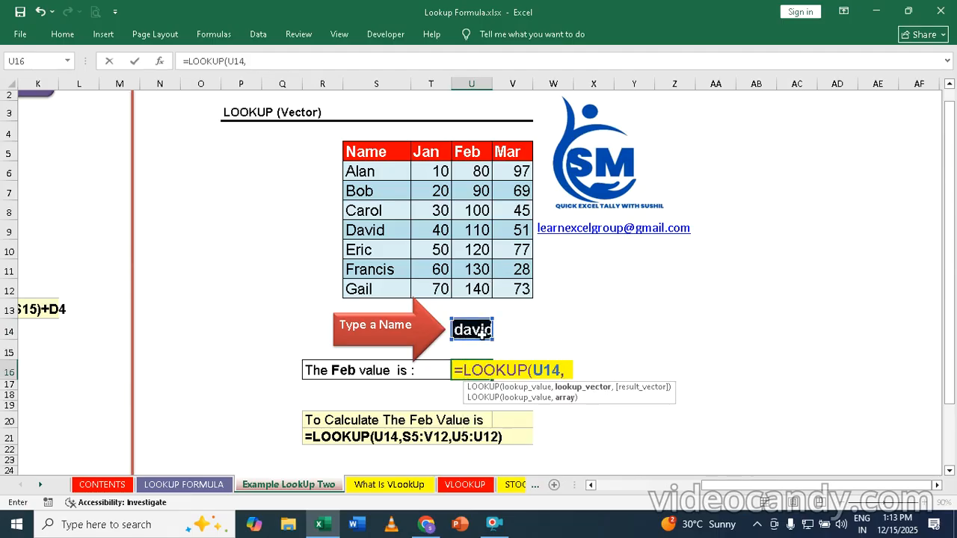
drag(361, 151, 520, 289)
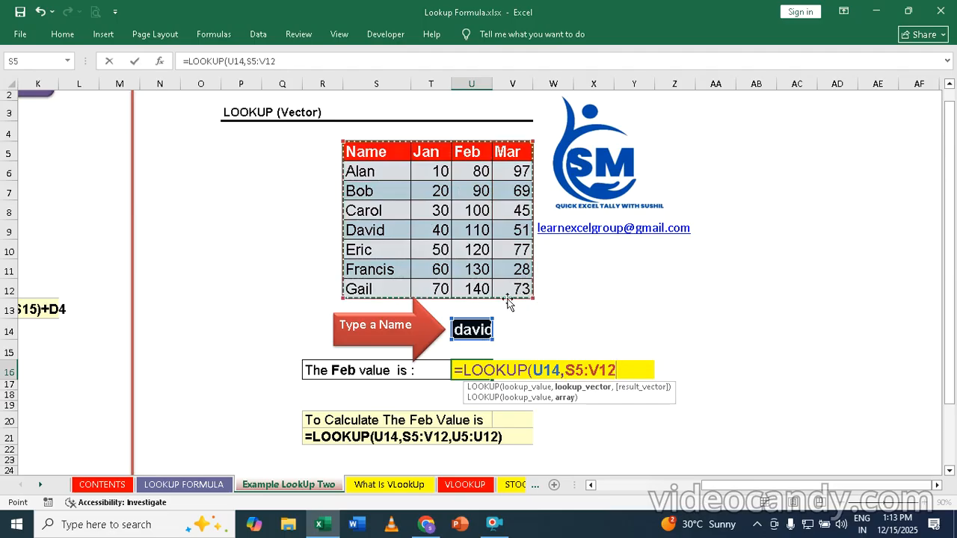
text(,)
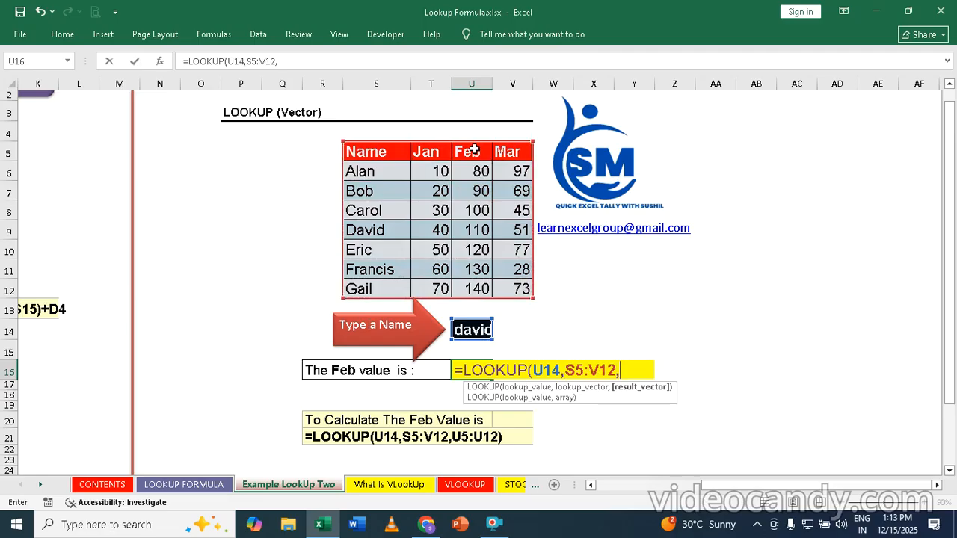
drag(474, 150, 483, 289)
text())
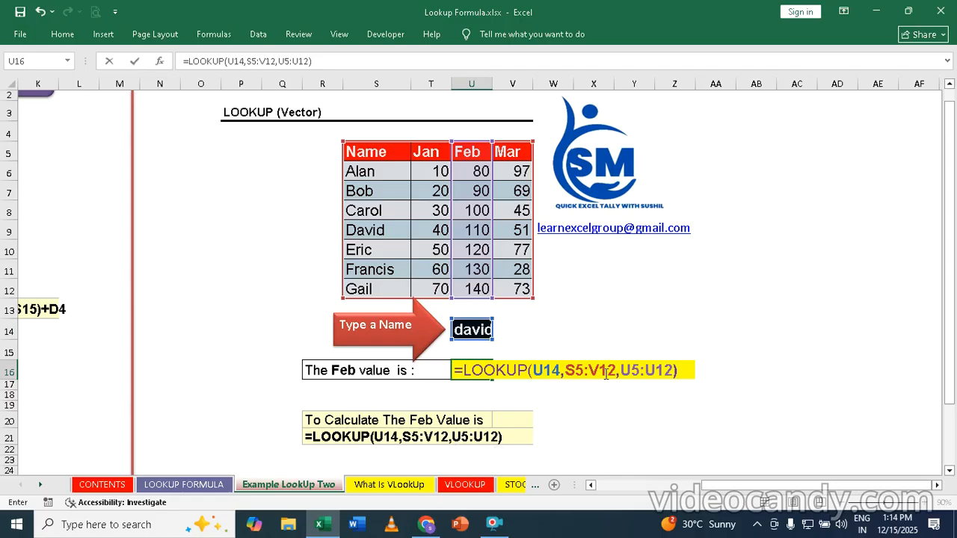
key(Return)
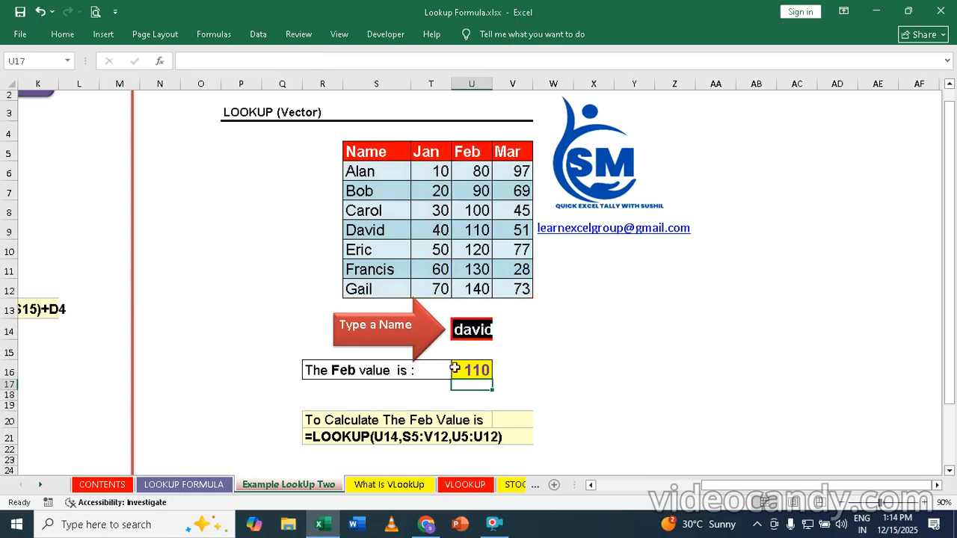
Step: Change the name in U14 to bob so the Feb value in U16 updates to 90
click(473, 332)
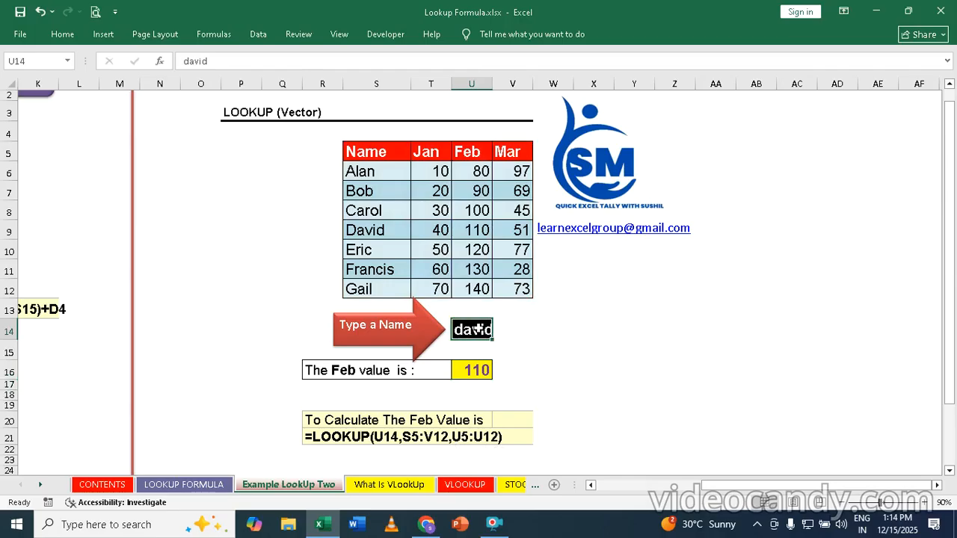
text(bob)
key(Return)
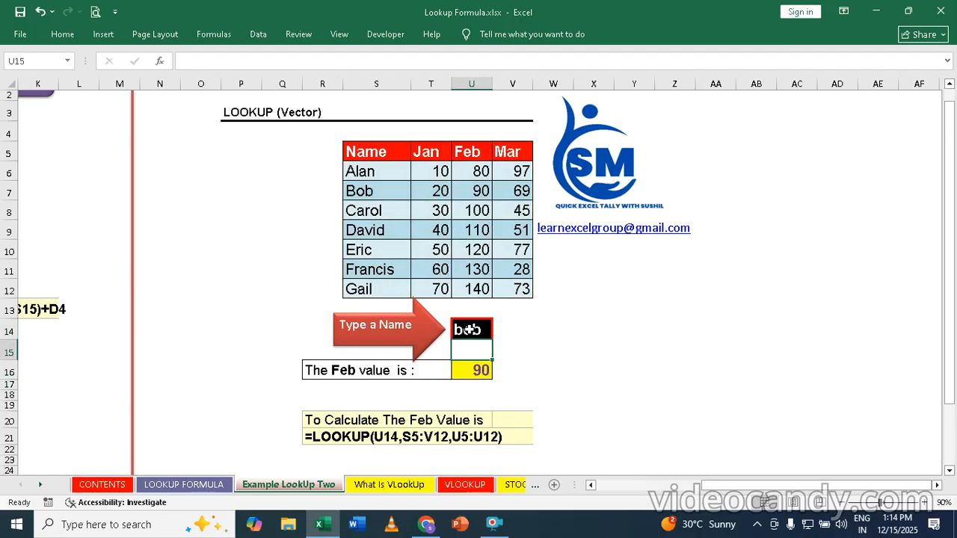
click(469, 329)
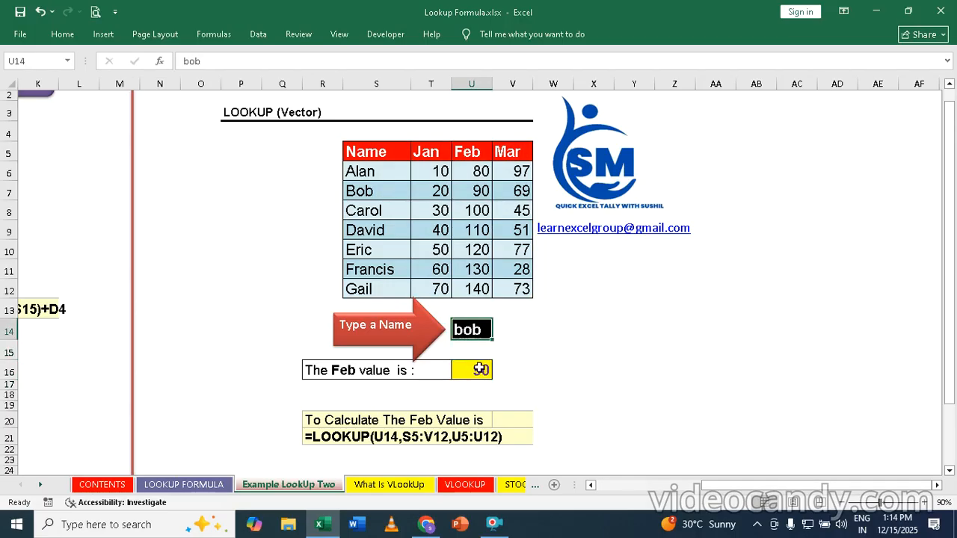